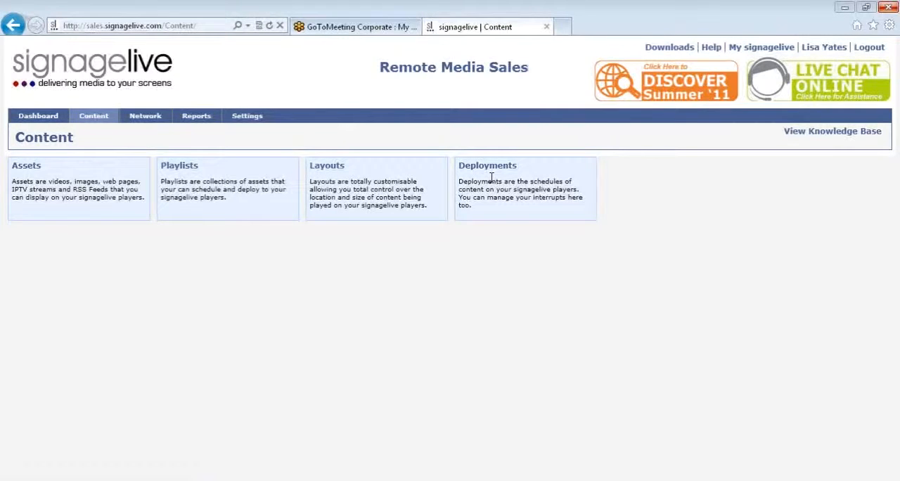
Open the default playlist page of the content deployments.
mouse_move(101, 119)
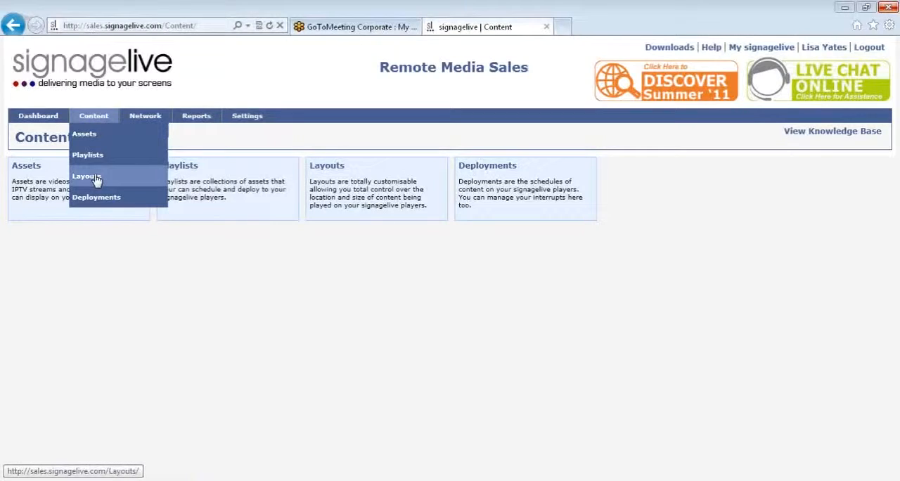
mouse_move(101, 201)
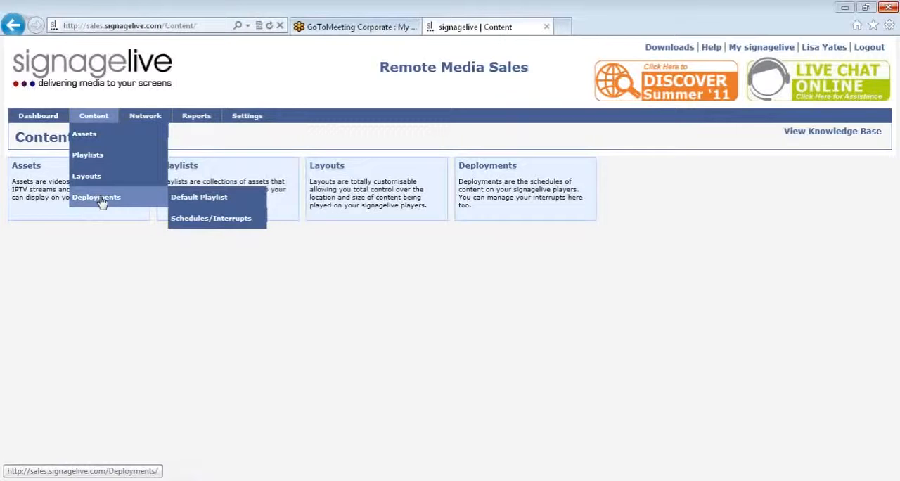
click(189, 203)
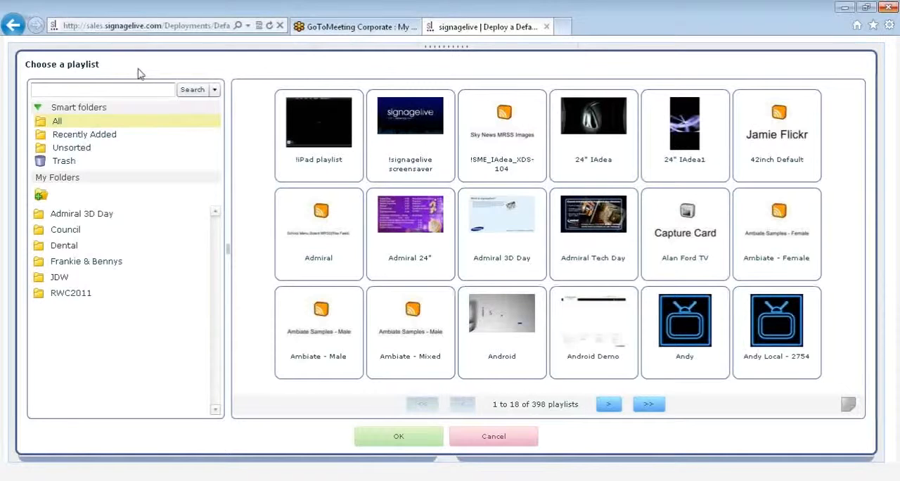
Search the available playlists for "signagelive".
click(140, 92)
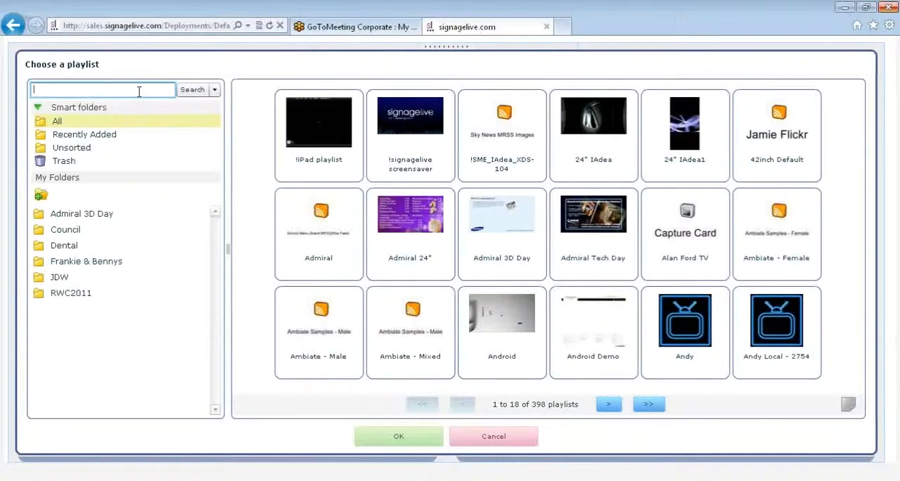
text(signagelive)
key(Return)
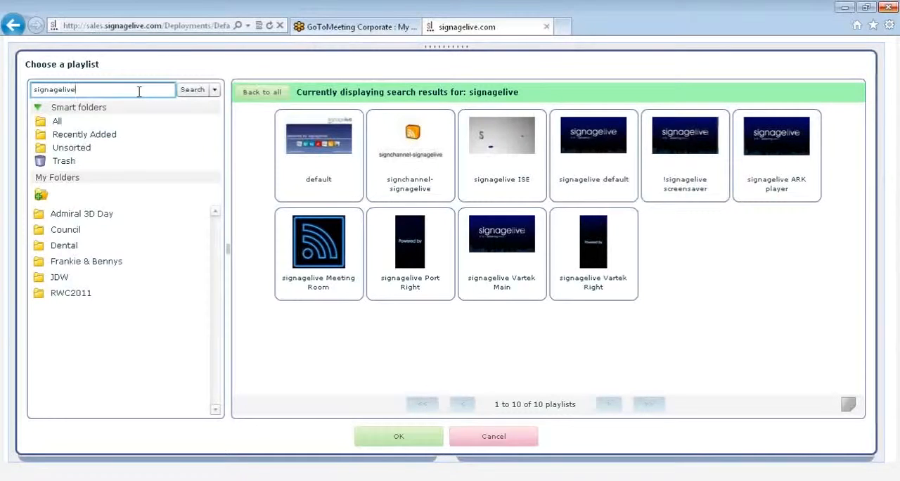
Look over the advanced playlist search options, including the calendar for the date added, and leave without searching.
click(215, 91)
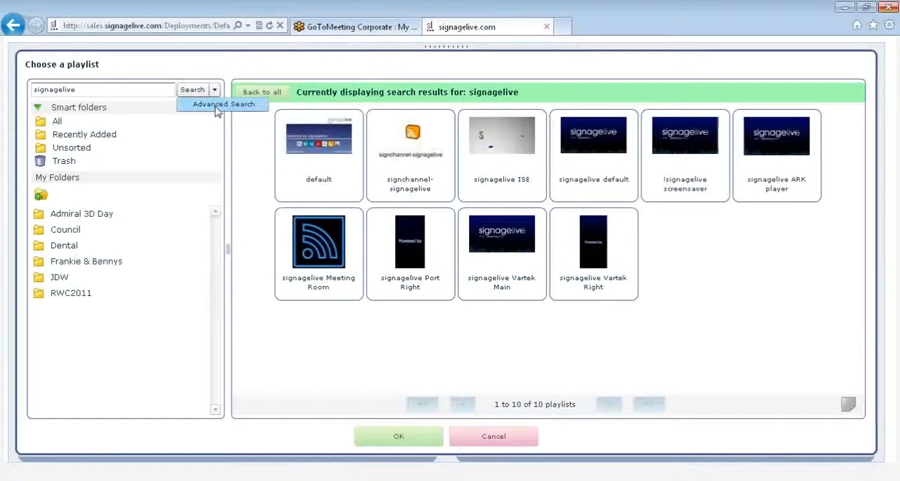
click(218, 105)
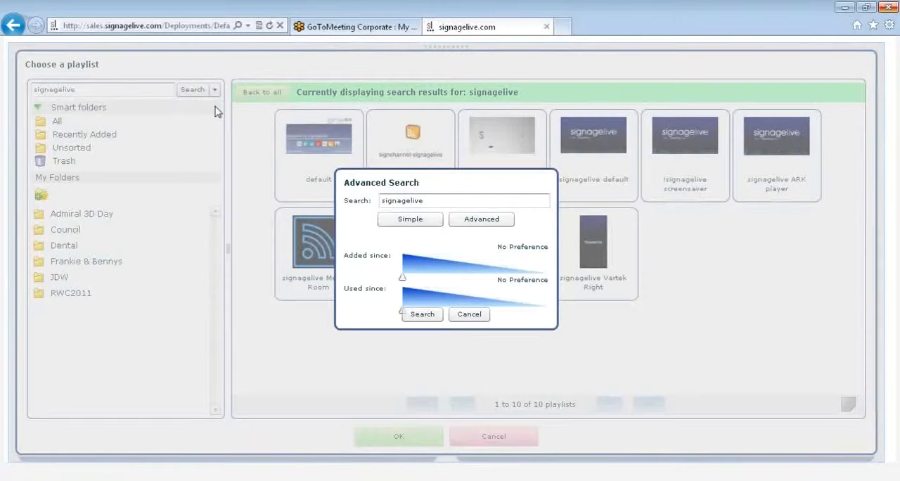
click(470, 220)
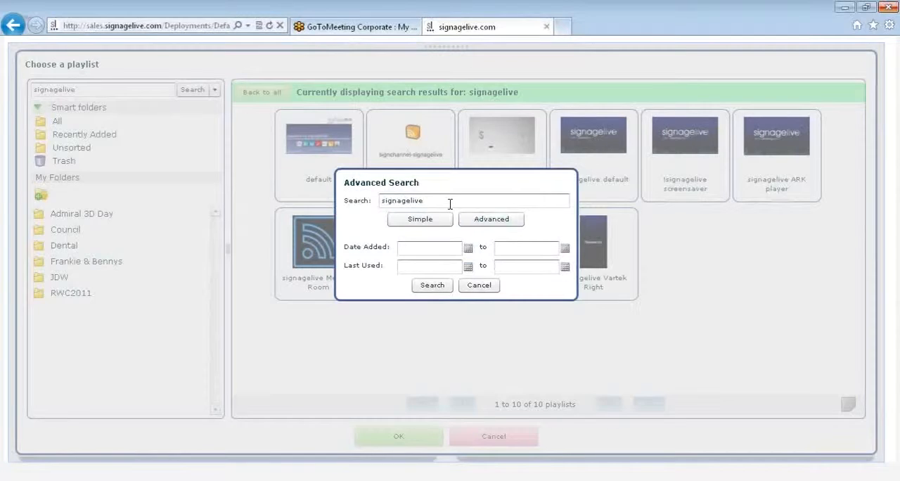
click(469, 249)
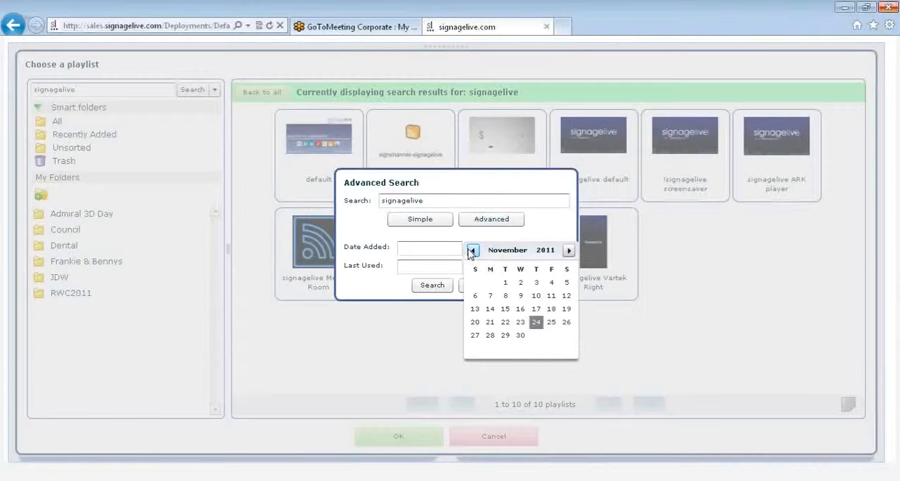
click(524, 237)
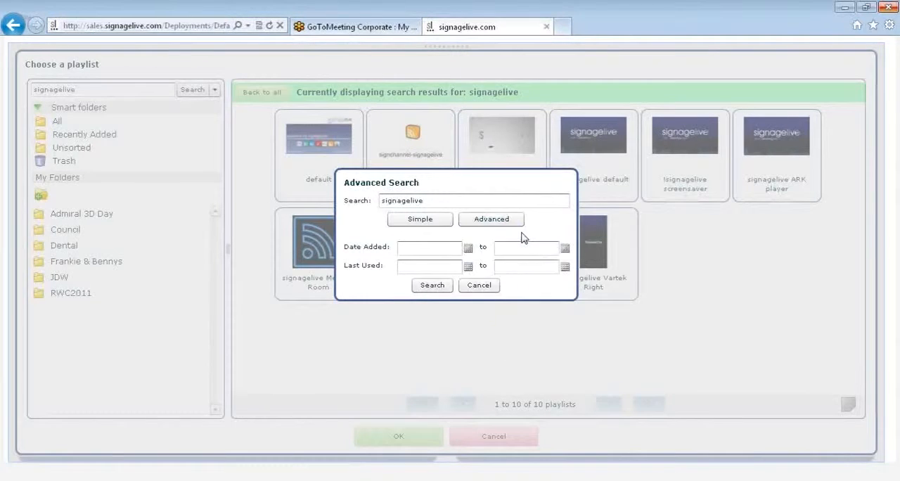
click(479, 286)
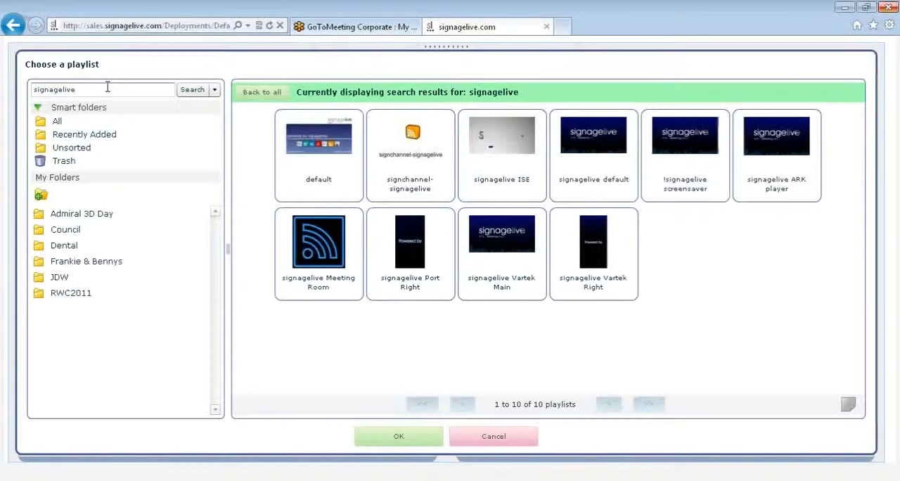
Choose the "!signagelive screensaver" playlist as the default and decline adding all players without warnings or errors to the deployment list.
double_click(688, 179)
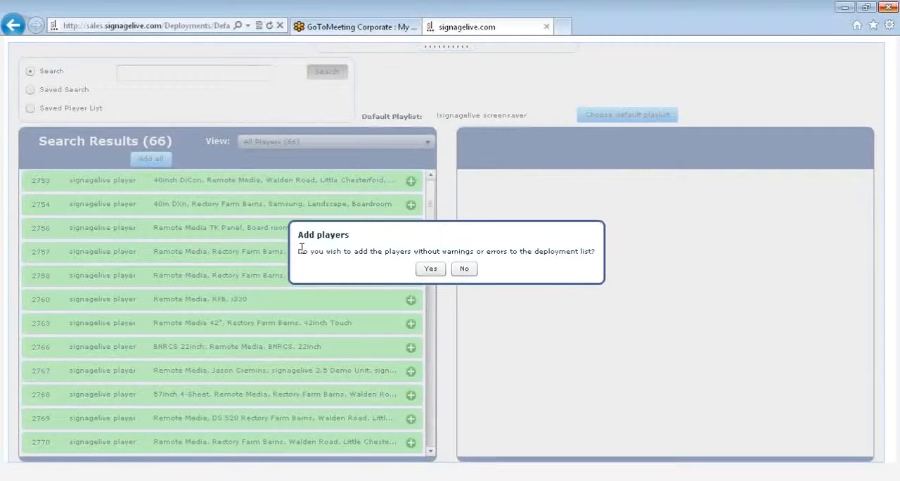
click(465, 271)
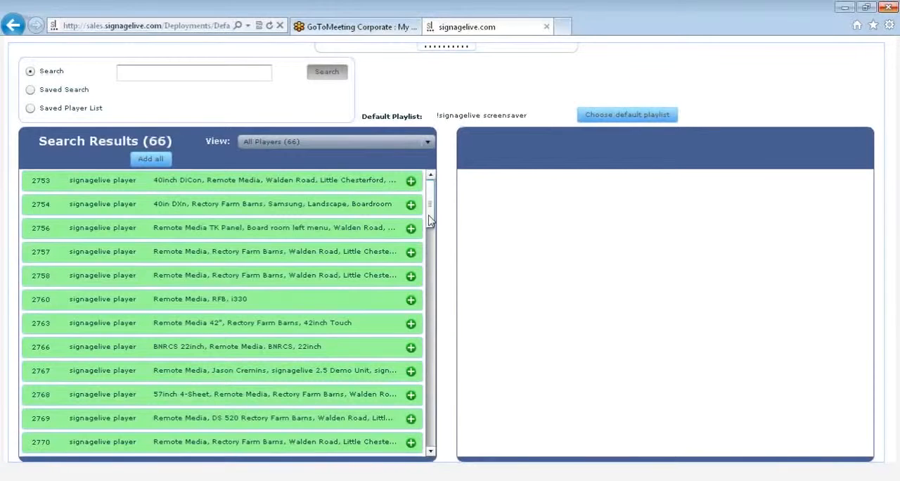
Examine the information of green player 2753, including its location, supported file types and issues, and close it.
drag(430, 220, 420, 182)
click(304, 187)
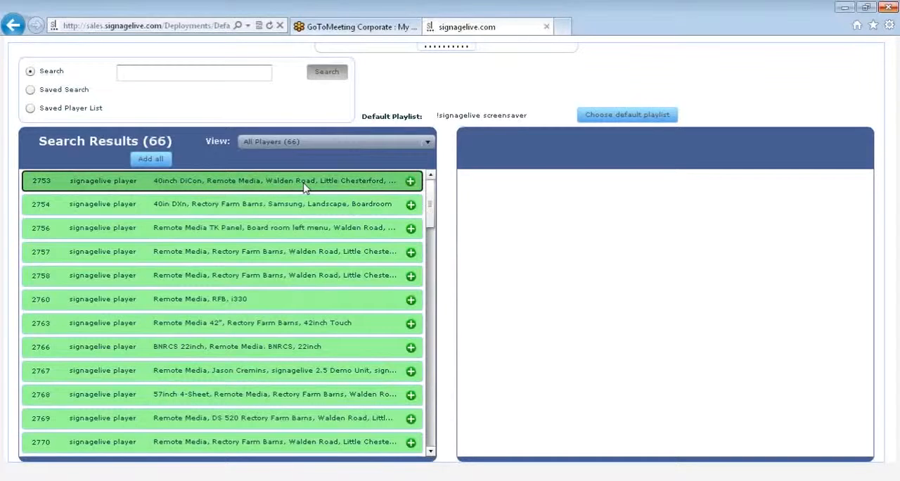
click(305, 188)
double_click(305, 188)
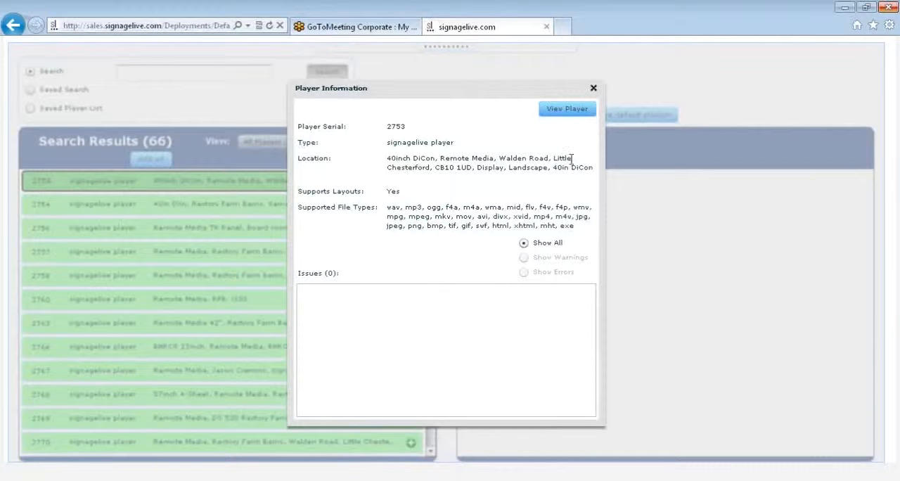
click(595, 88)
Check why player 2776 is marked yellow by reading the issues in its player information, and close it.
drag(431, 214, 444, 356)
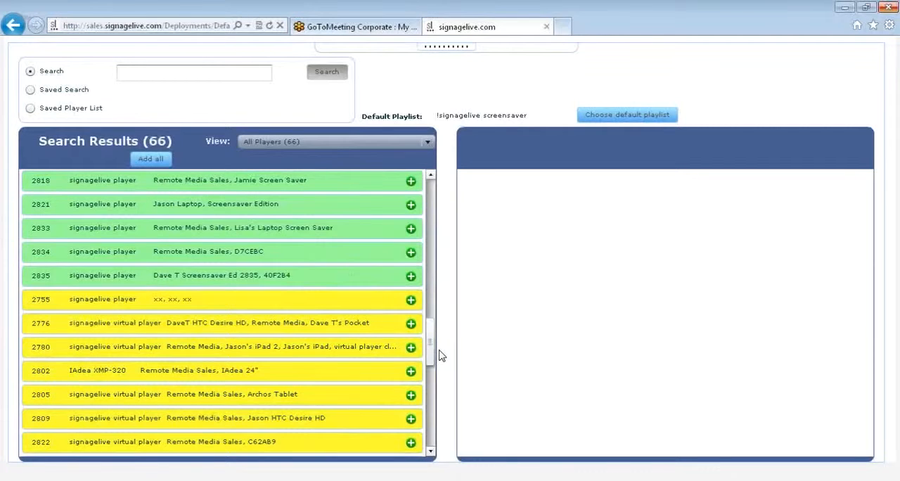
click(313, 331)
click(313, 331)
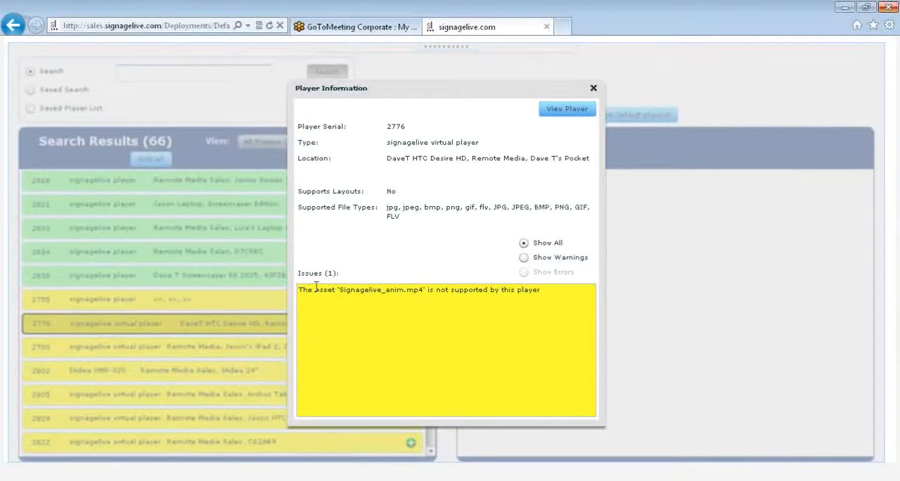
click(593, 89)
Search the players for "signagelive" and decline adding the matching players automatically to the deployment list.
drag(430, 337, 429, 199)
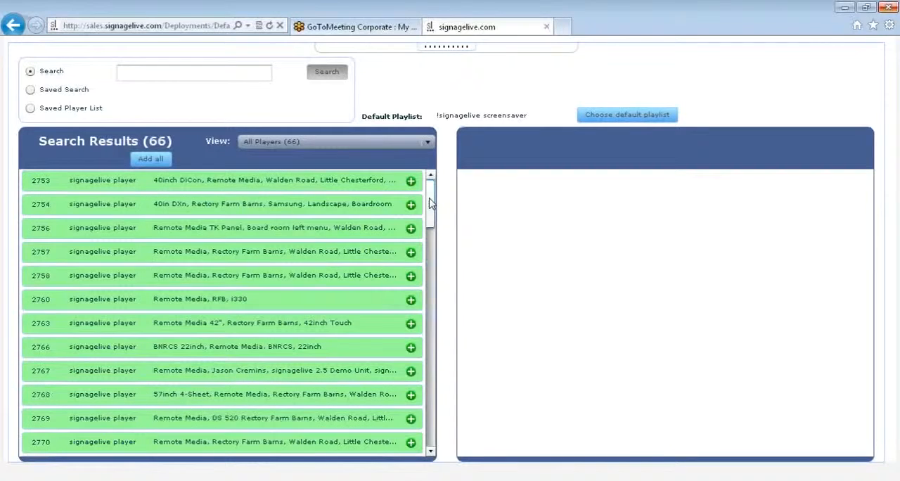
click(198, 76)
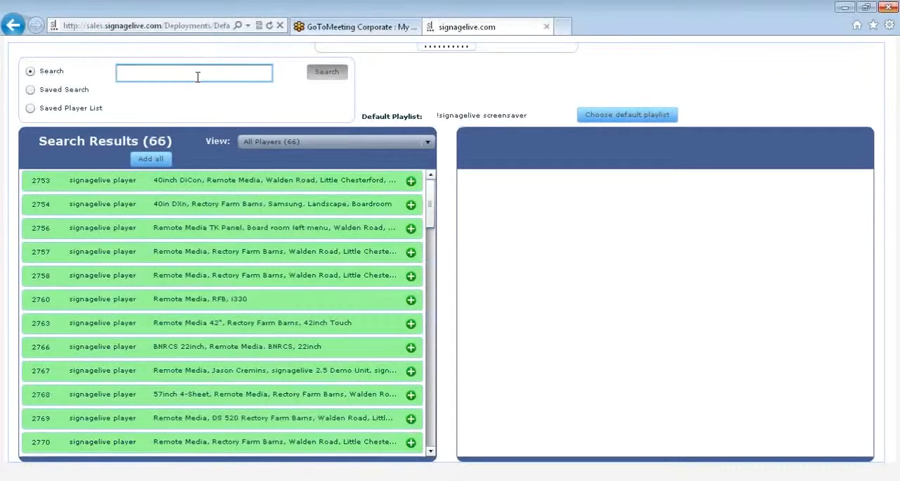
text(signagelive)
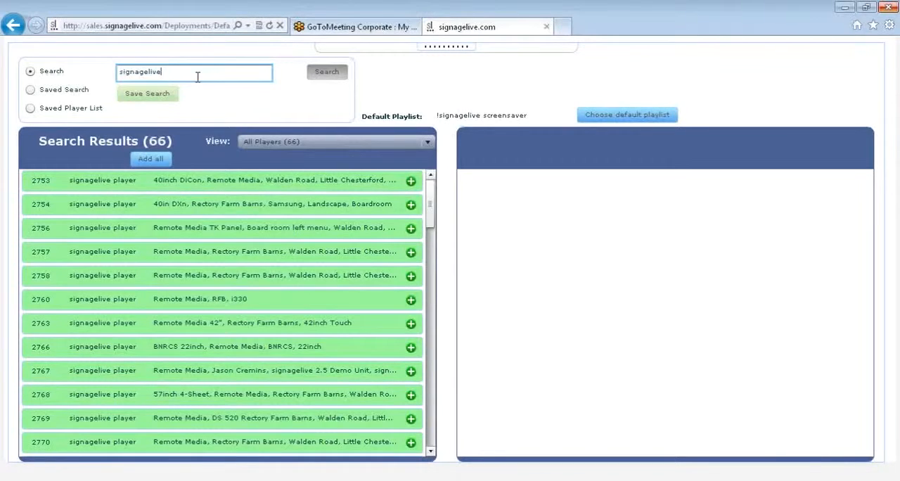
key(Return)
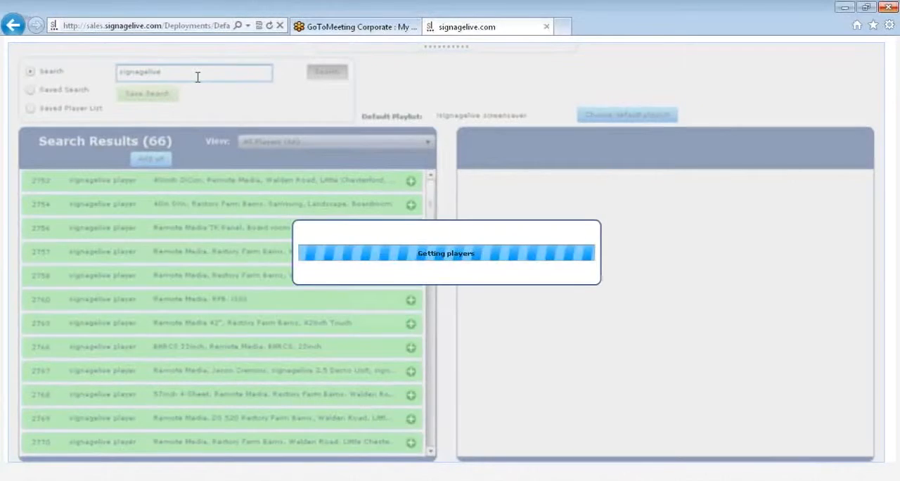
click(470, 270)
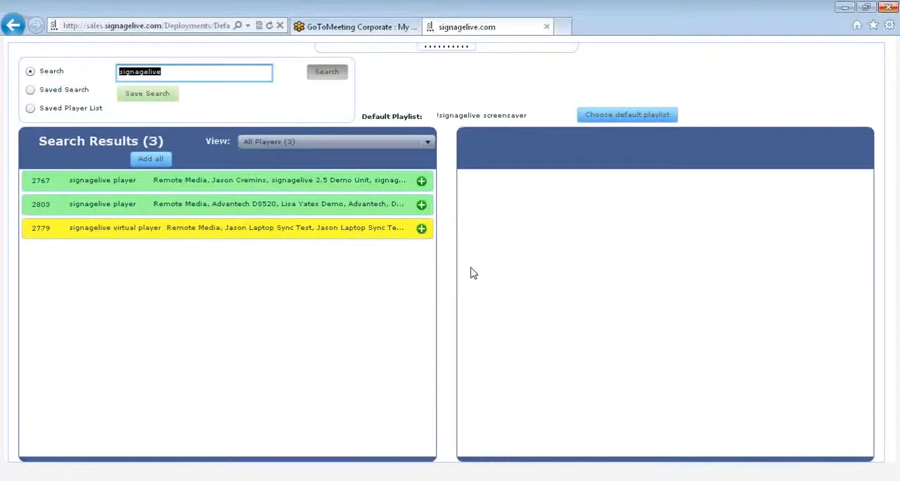
Open the player information of player 2767 and go from there to its full network management page.
click(298, 182)
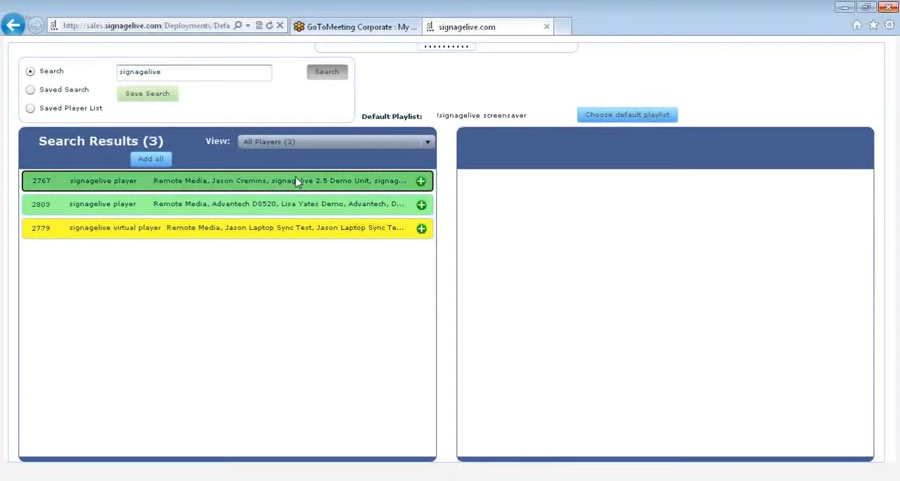
click(297, 182)
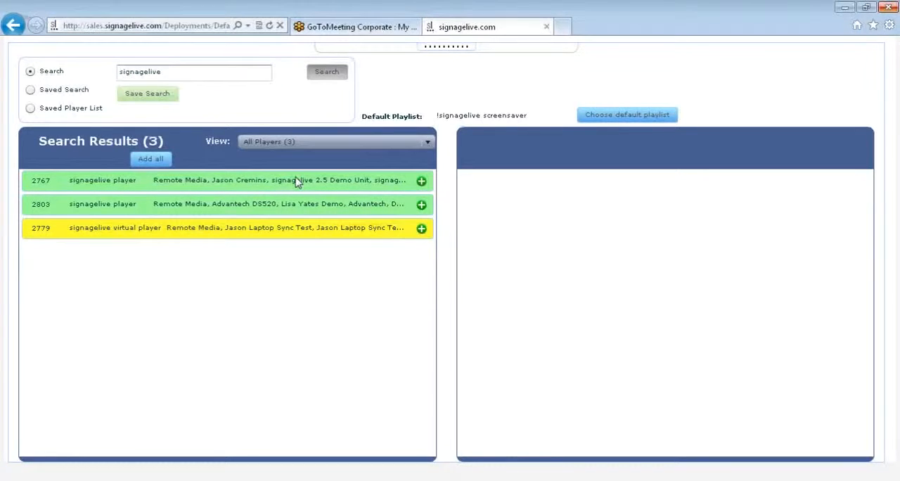
double_click(297, 182)
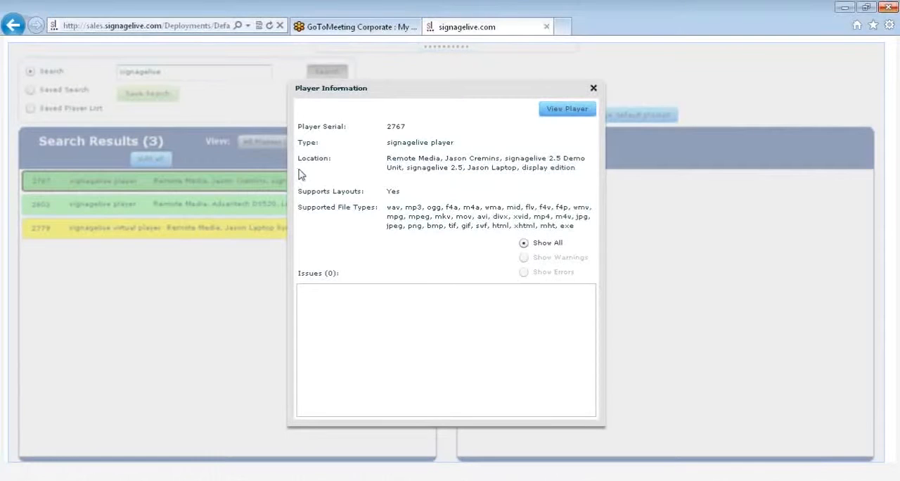
click(559, 113)
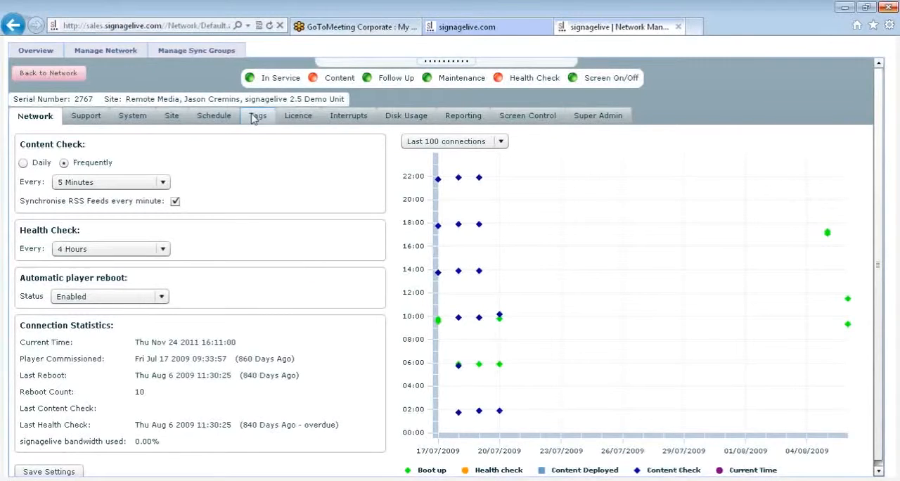
Add the site tag "signagelive" to player 2767.
click(254, 117)
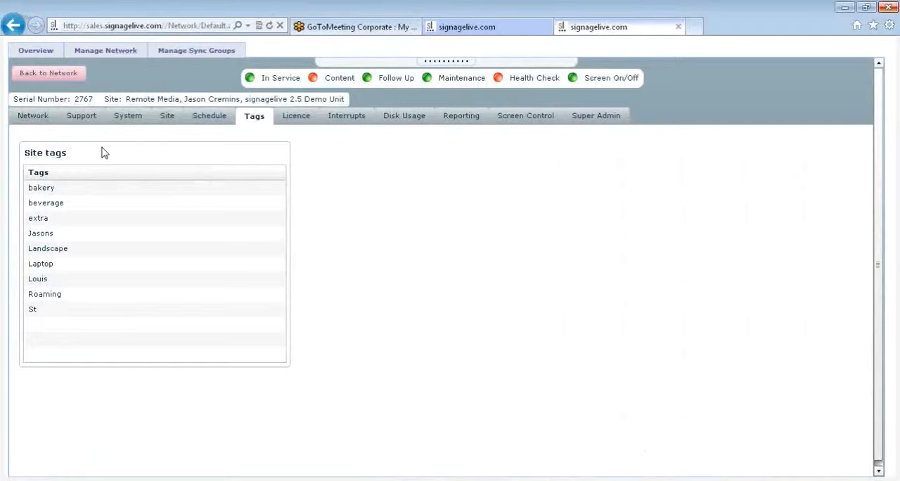
click(38, 204)
click(38, 194)
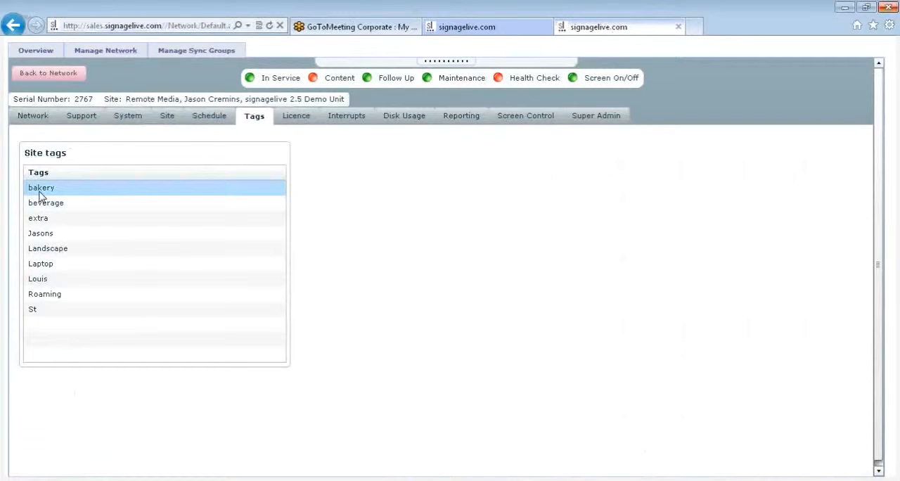
click(54, 204)
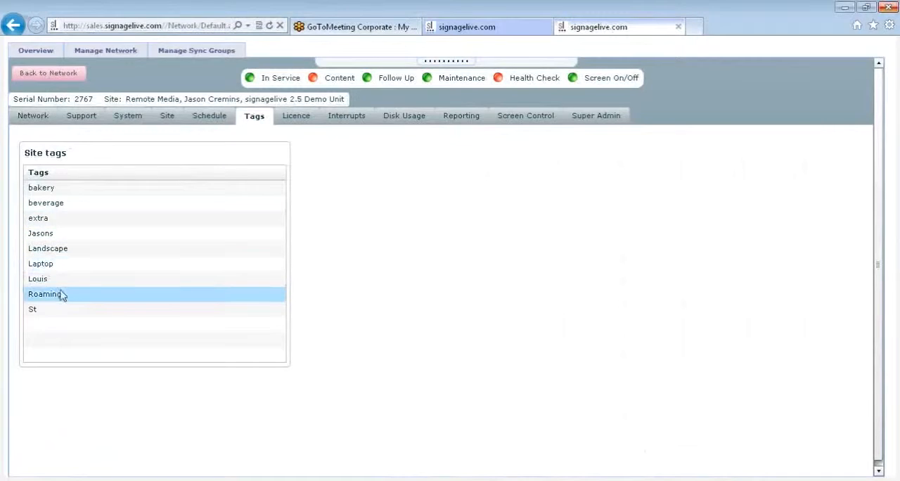
click(57, 328)
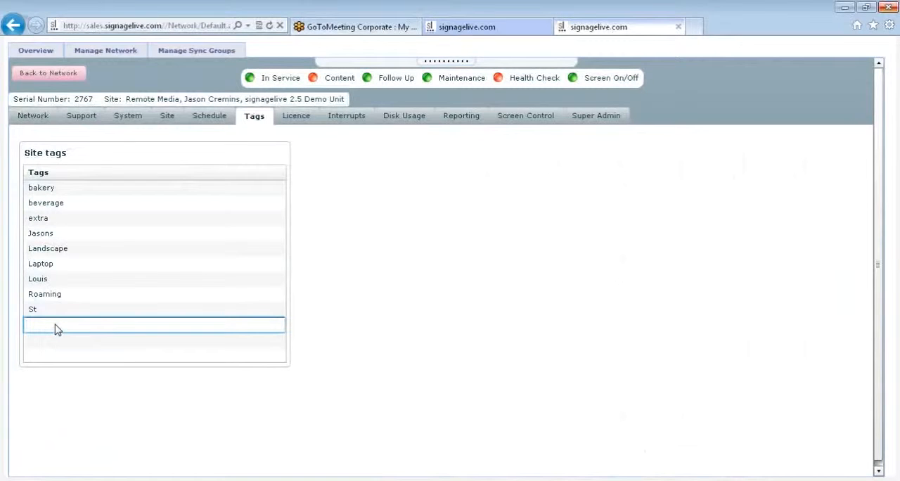
text(signagelive)
key(Return)
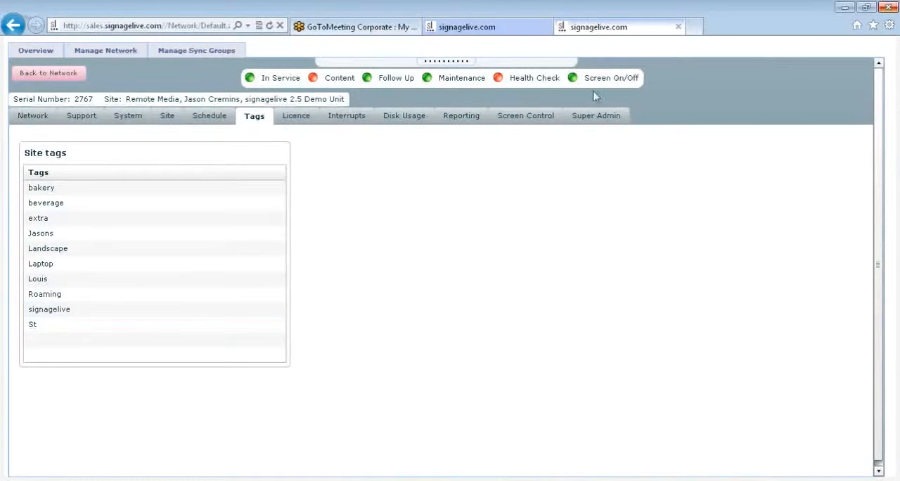
Return to the default playlist deployment, close the player information and add player 2767 to the deployment list.
click(510, 26)
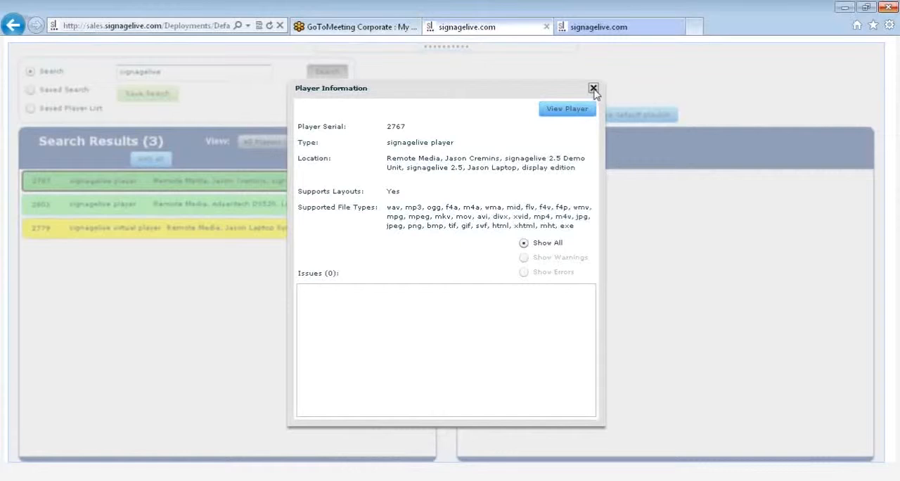
click(593, 89)
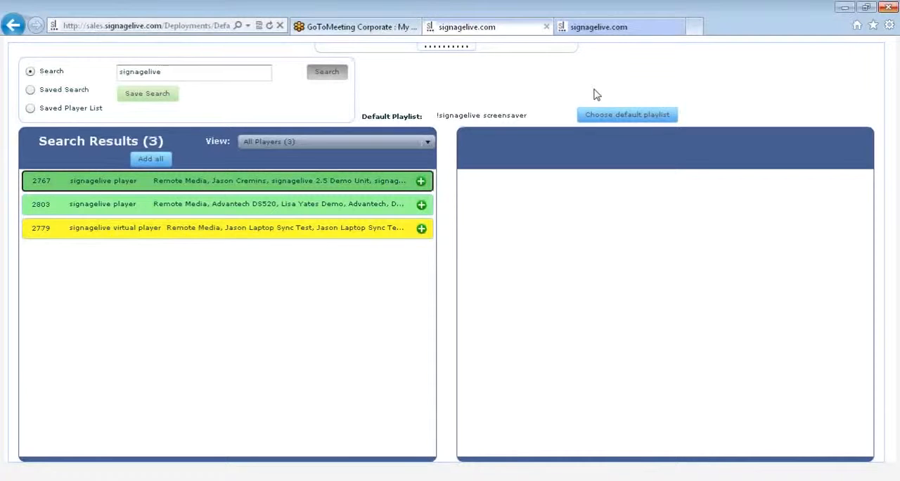
click(421, 181)
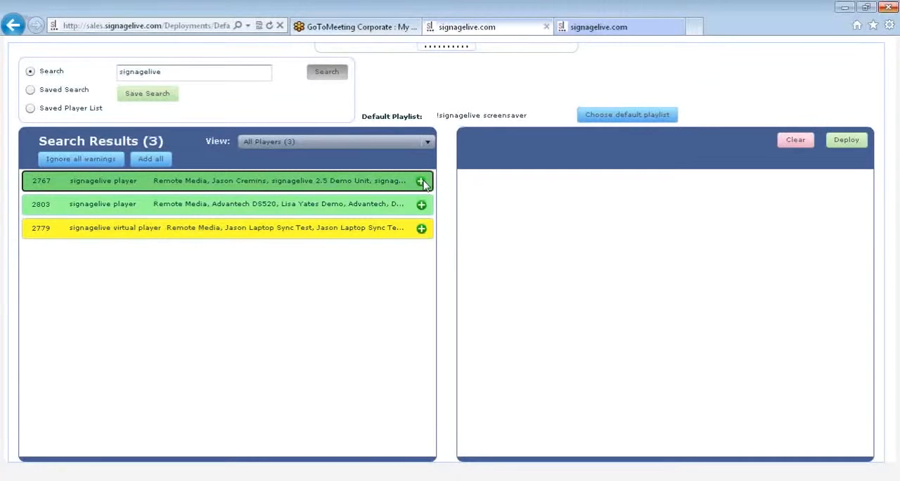
Add players 2767 and 2803 to the deployment list of the default playlist.
drag(409, 184, 728, 243)
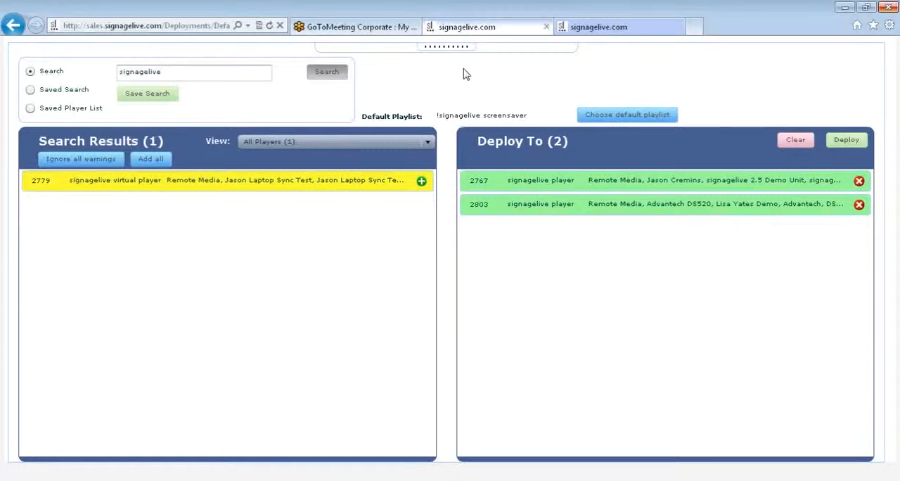
Show the page header and open the Schedules/Interrupts deployment page.
click(440, 45)
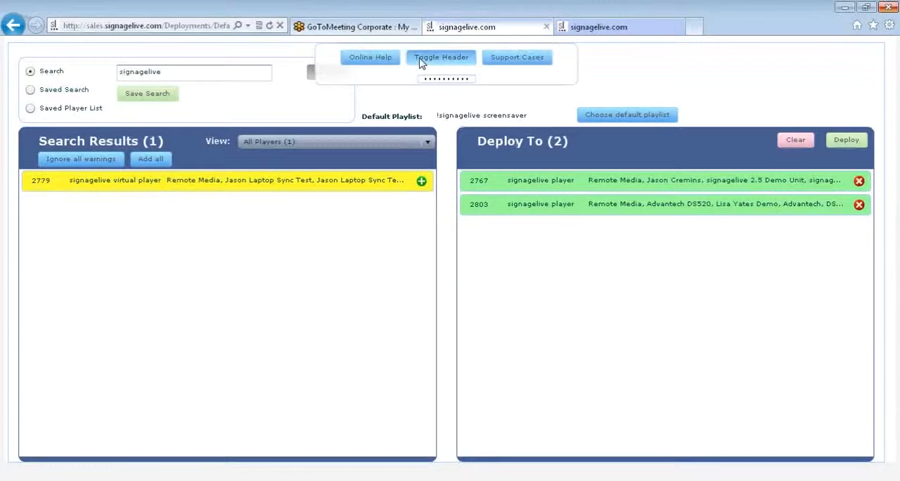
click(420, 63)
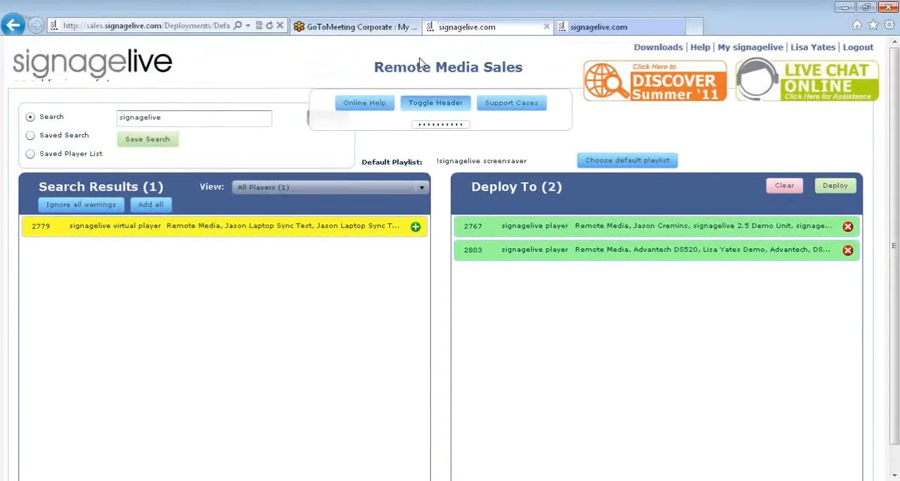
mouse_move(96, 203)
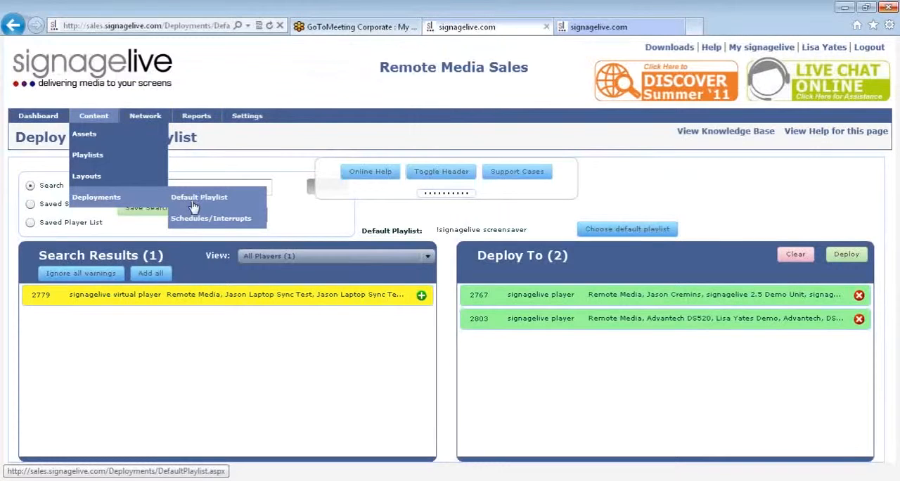
click(199, 223)
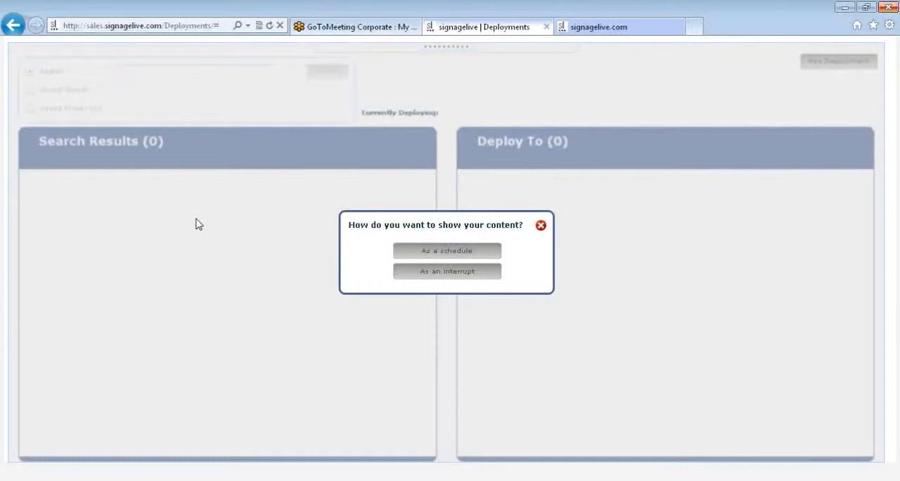
Choose to show the content as an interrupt triggered by a key press, with Key A as the start key.
click(444, 273)
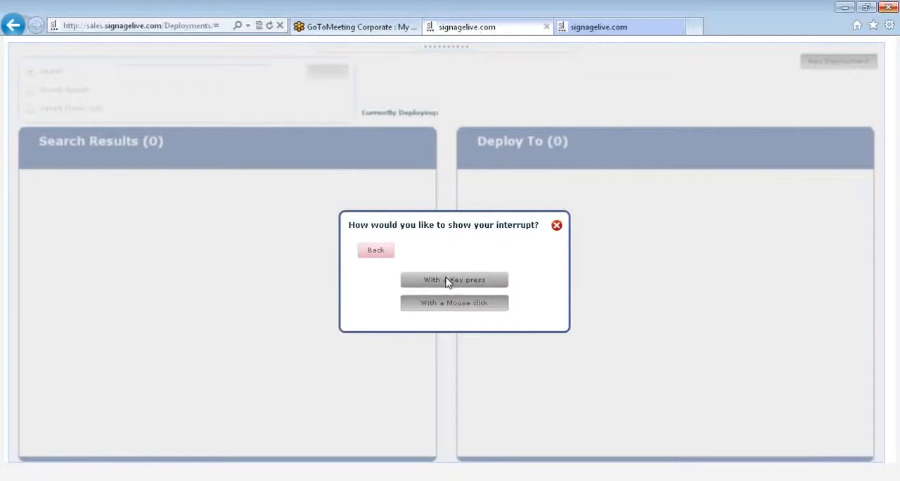
click(448, 280)
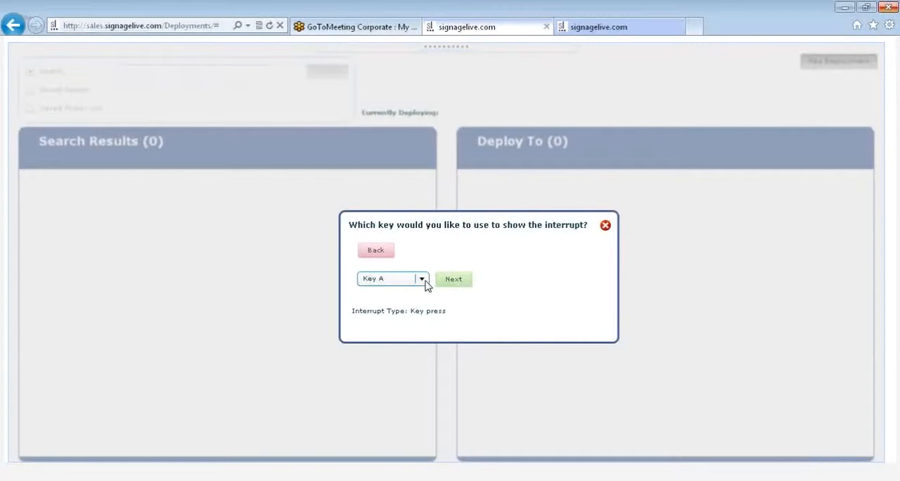
click(422, 280)
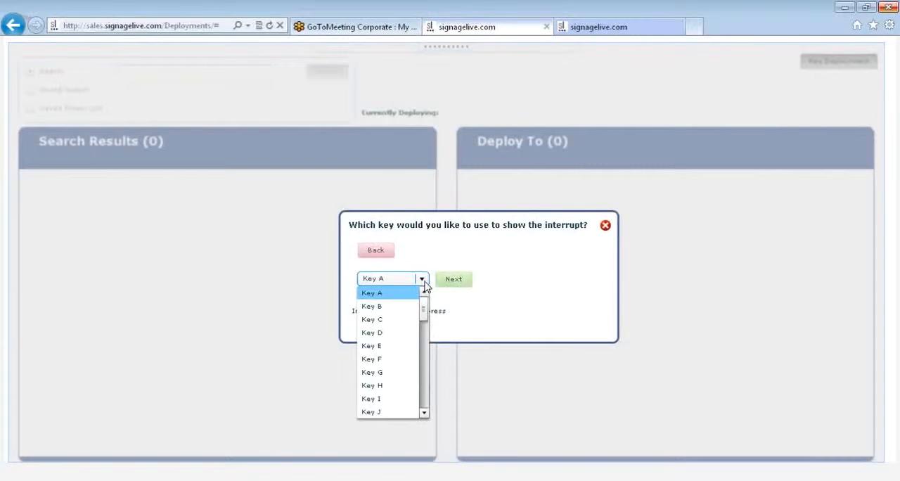
click(399, 293)
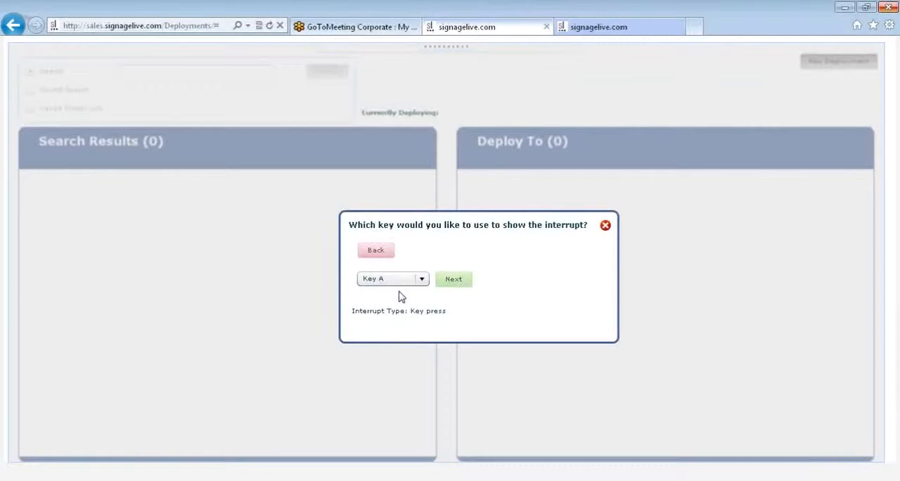
click(450, 280)
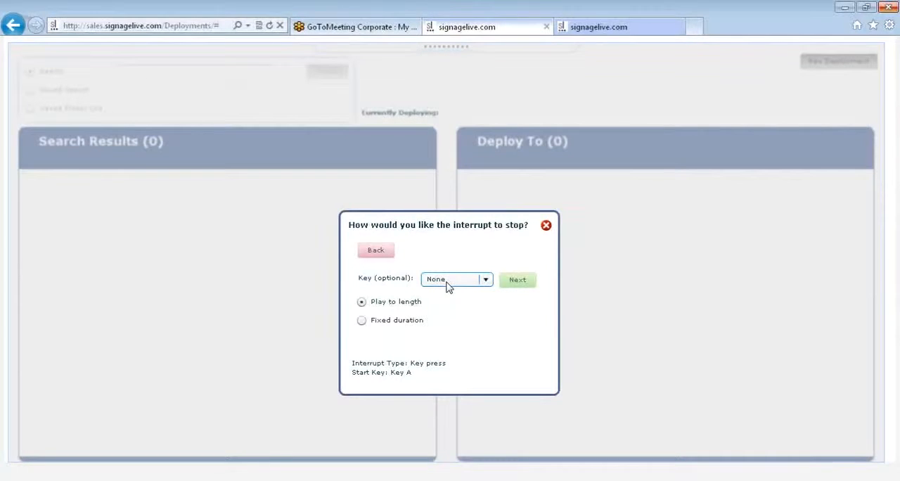
Choose Key A as the interrupt's stop key and select a fixed duration.
click(447, 281)
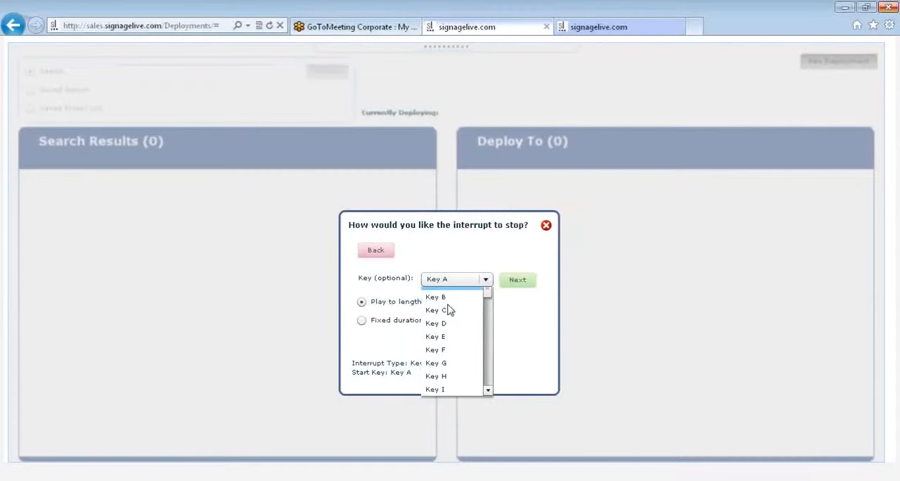
click(448, 309)
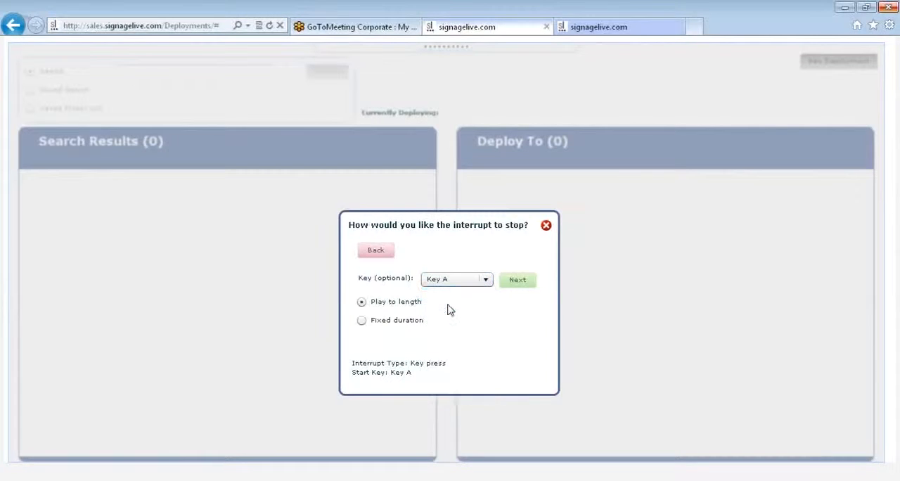
click(362, 321)
Go back to try a mouse click interrupt with a user-defined start region, cancel it and return to the interrupt type choice.
click(376, 250)
click(376, 250)
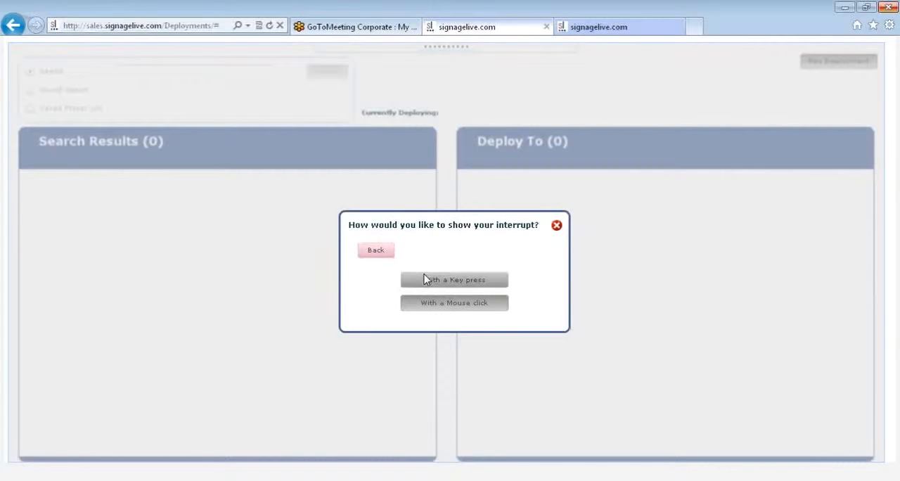
click(443, 310)
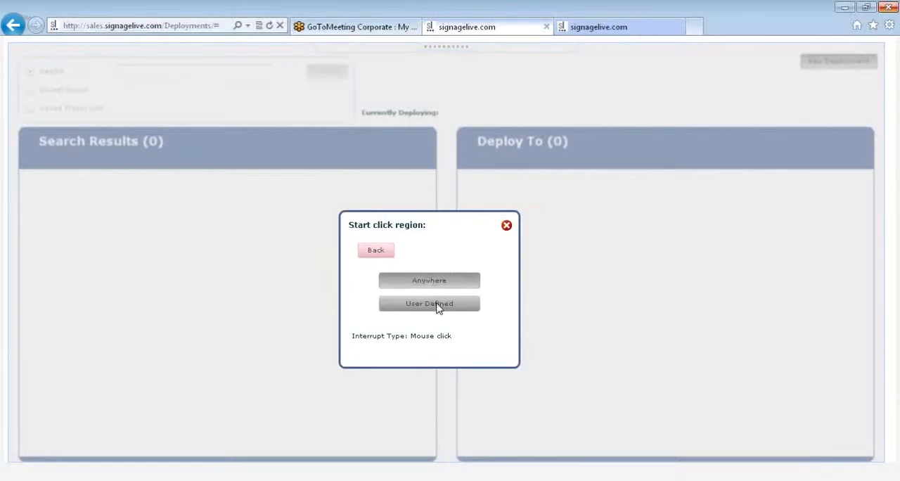
click(436, 304)
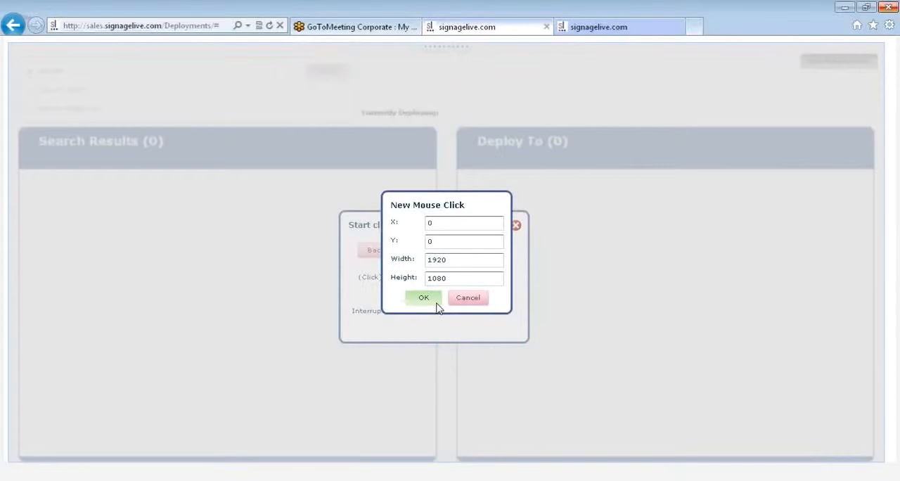
click(466, 300)
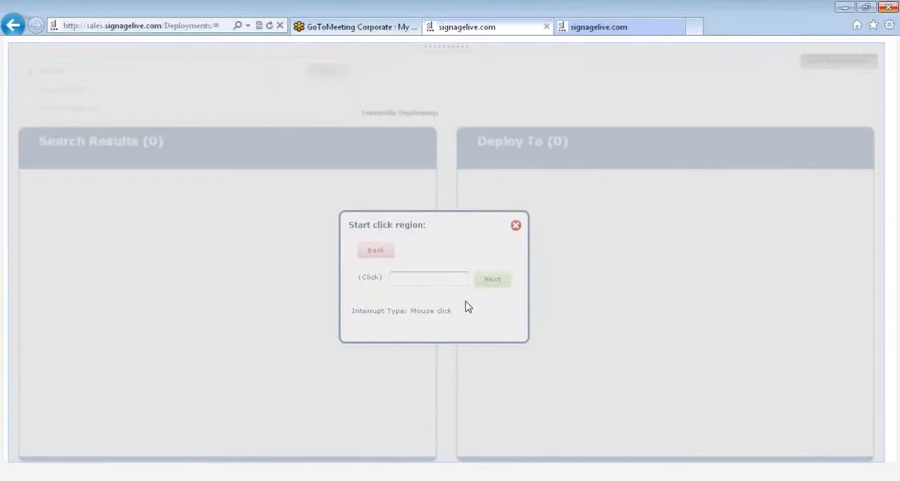
click(377, 251)
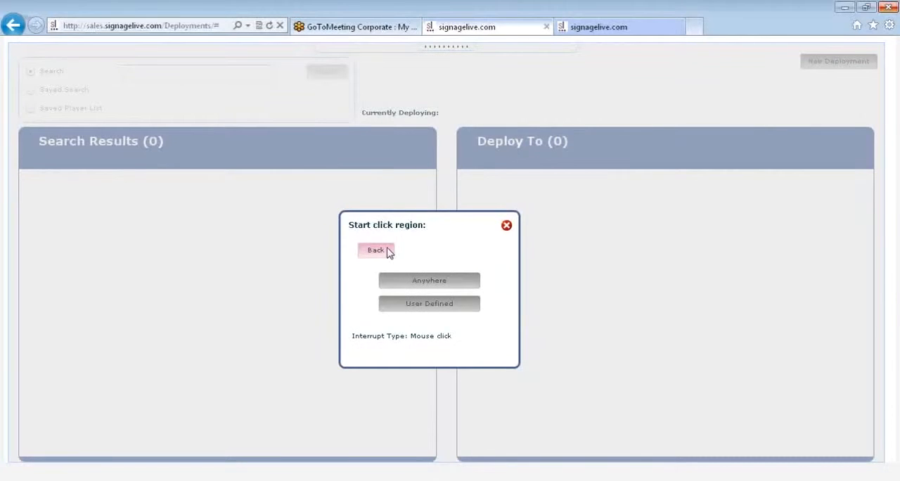
click(389, 252)
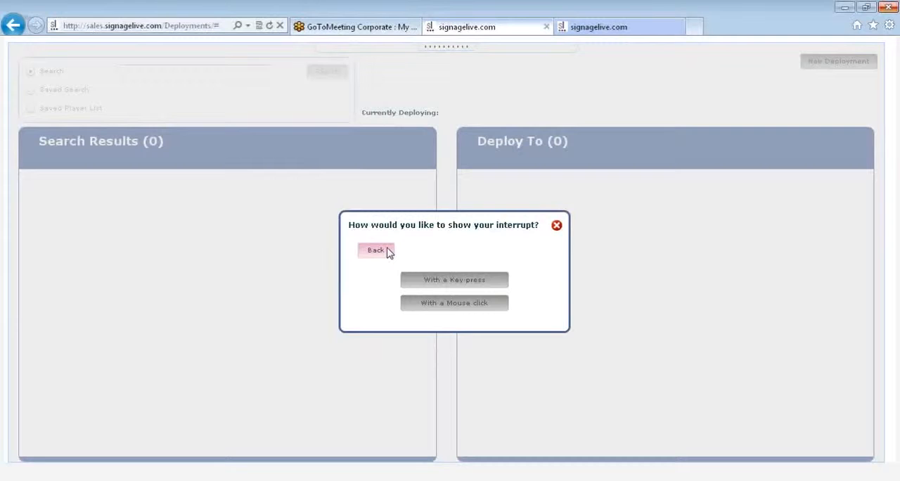
Choose the key press interrupt with Key A again and set it to play to length.
click(458, 287)
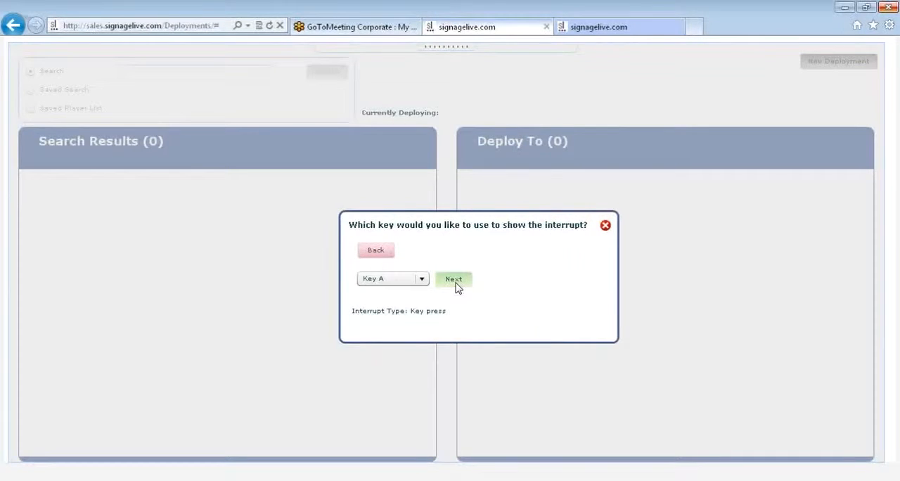
click(454, 282)
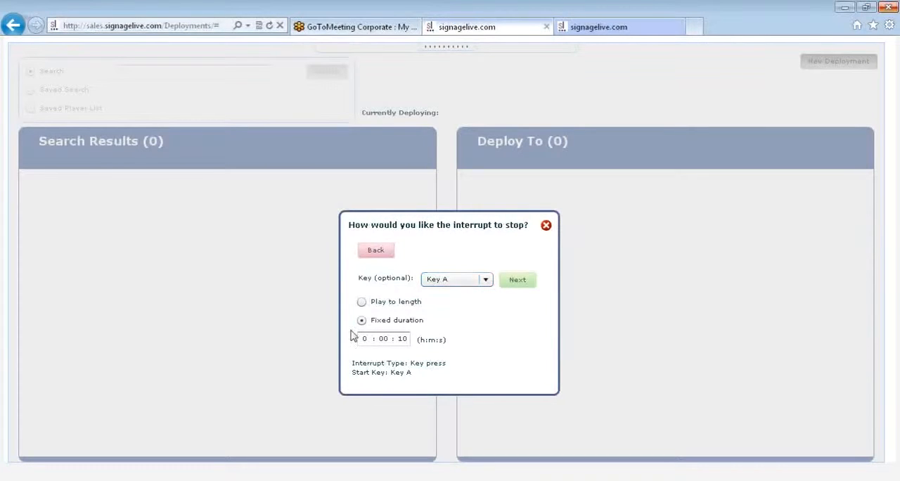
click(362, 302)
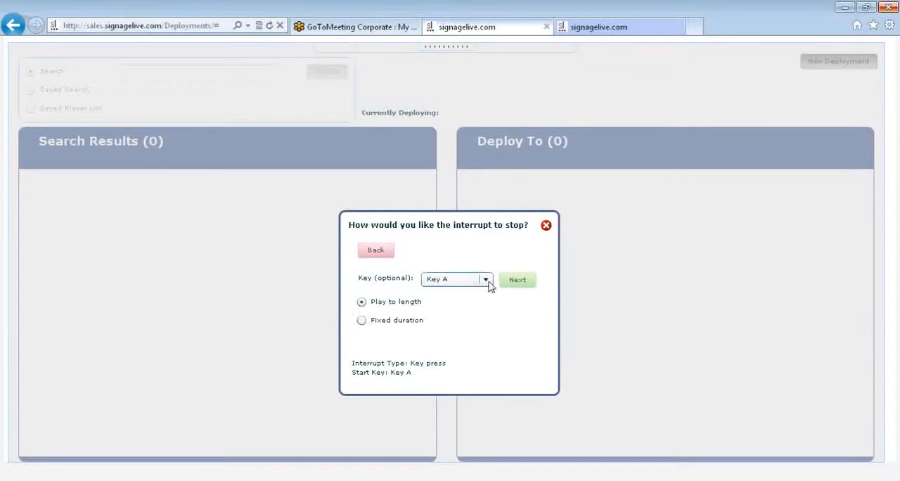
click(512, 288)
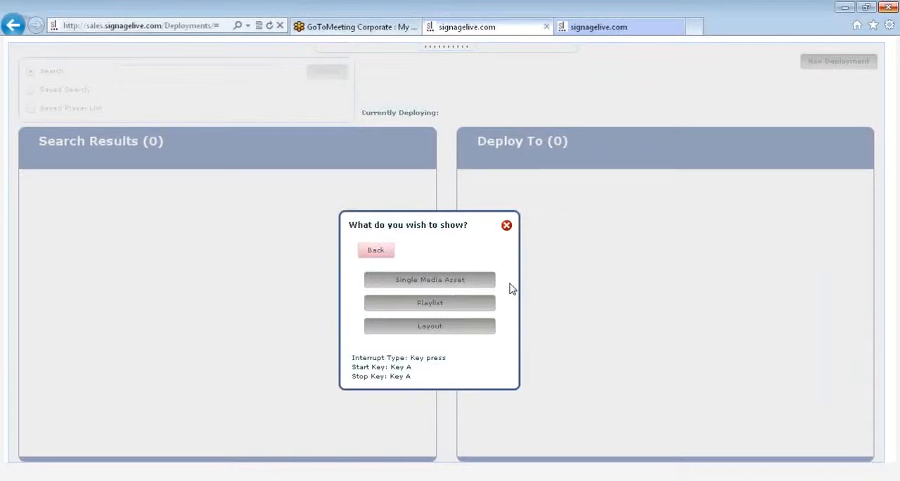
Choose a single media asset for the interrupt by searching for "signagelive" and selecting Sample1_Left_signagelive.wmv.
click(464, 281)
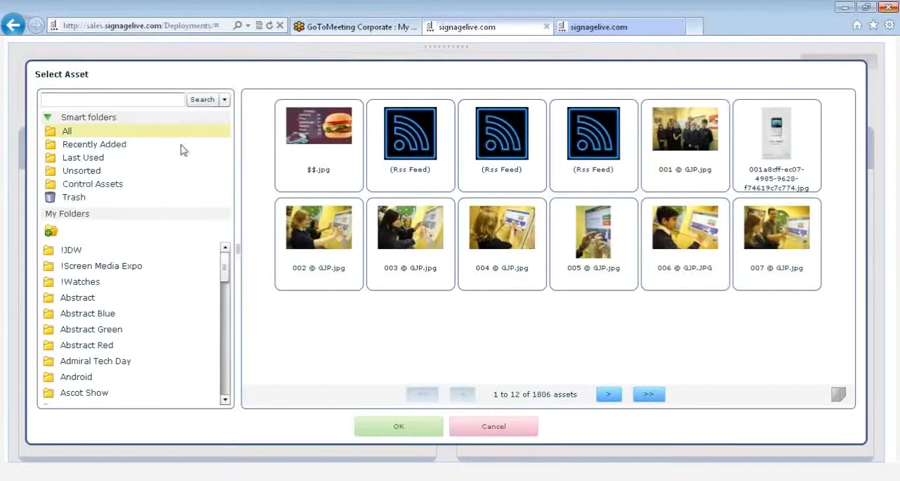
click(82, 99)
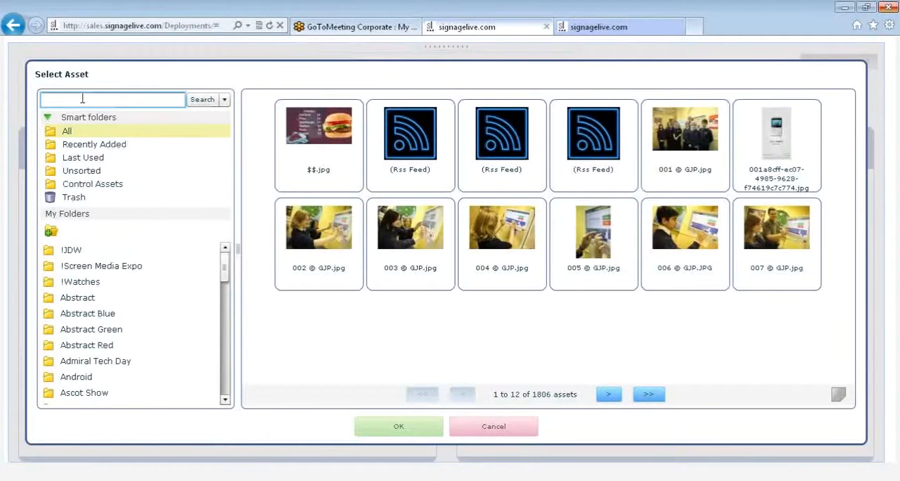
text(signagelive)
key(Return)
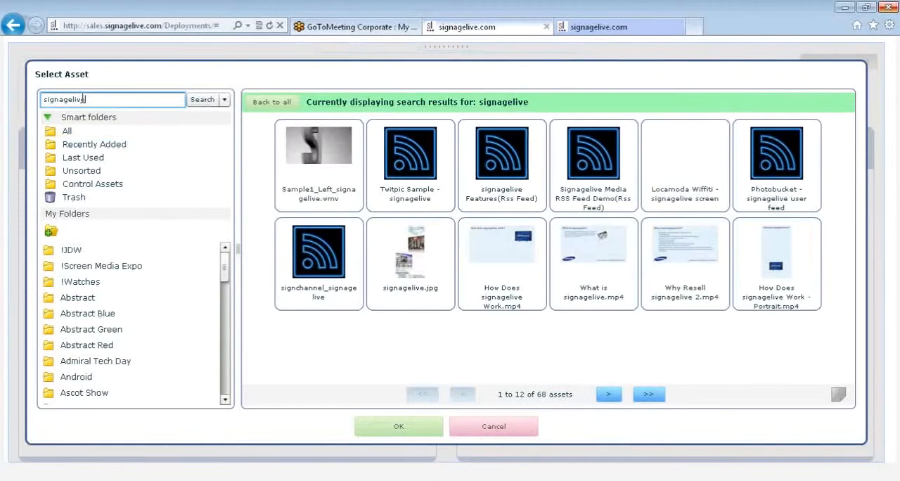
click(303, 159)
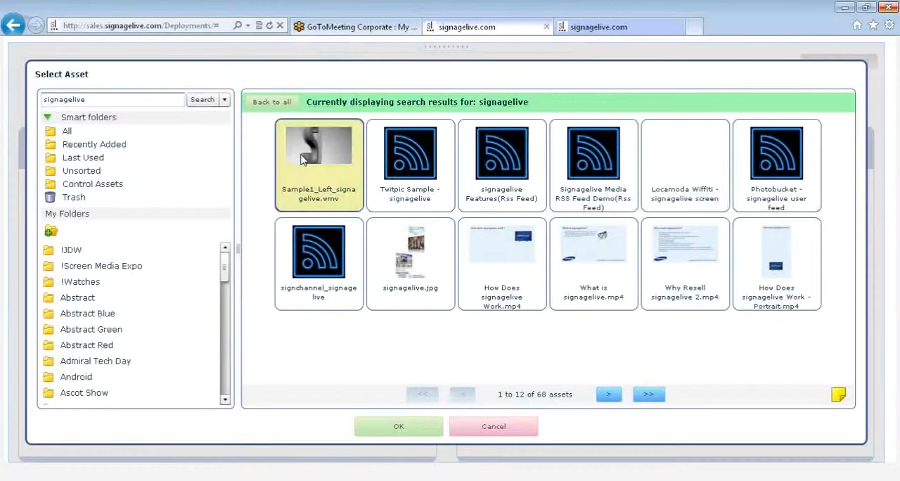
click(386, 426)
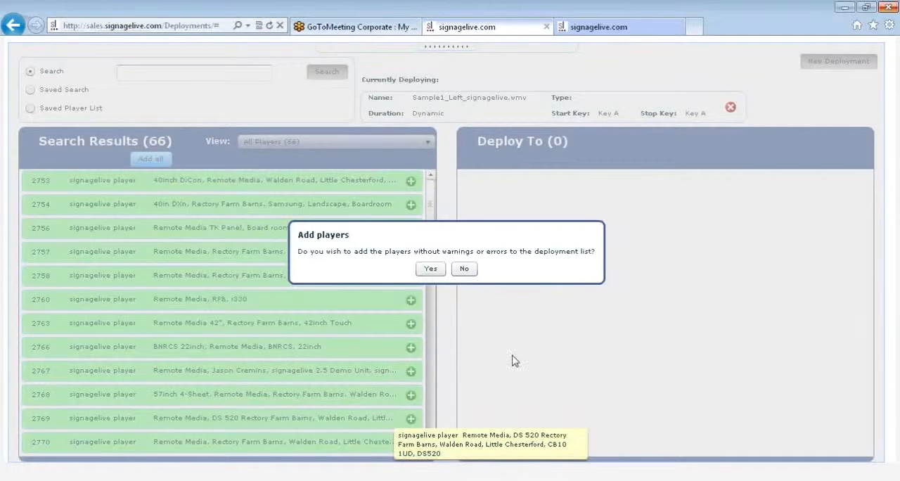
Search the players for "signagelive" and decline the offers to add players without warnings or errors automatically.
click(465, 269)
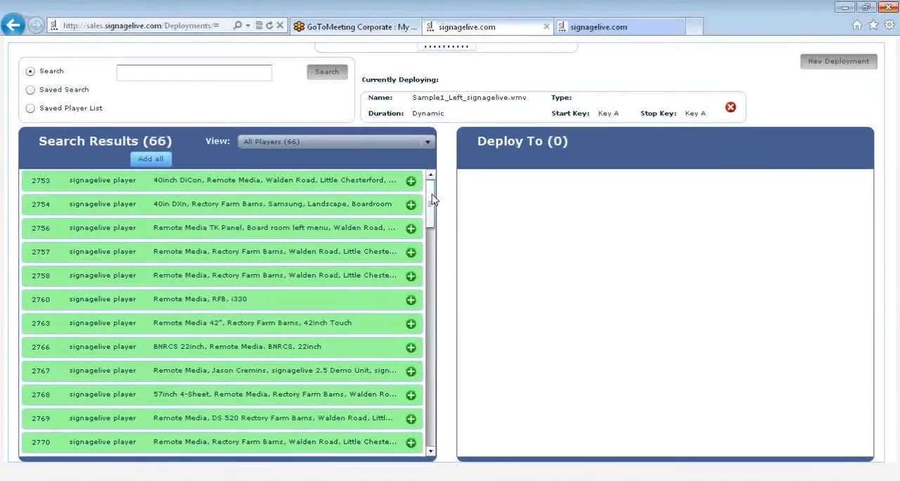
click(186, 78)
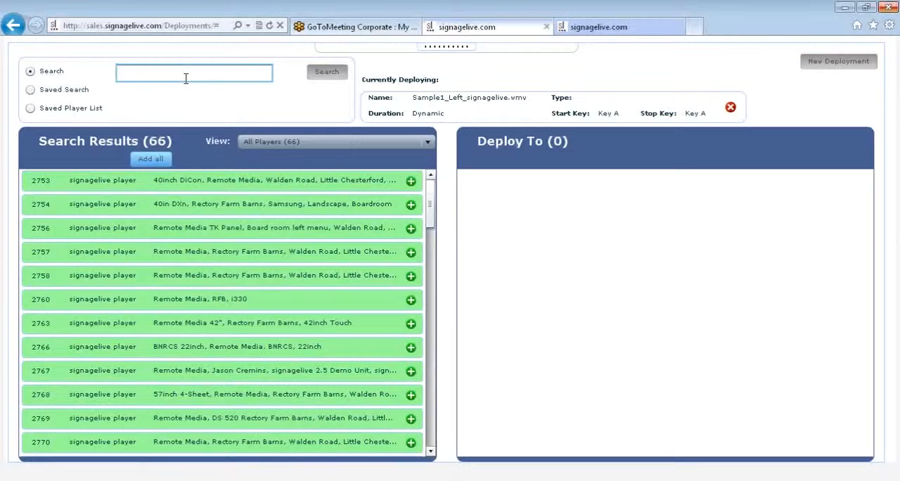
text(signag)
click(185, 87)
click(327, 73)
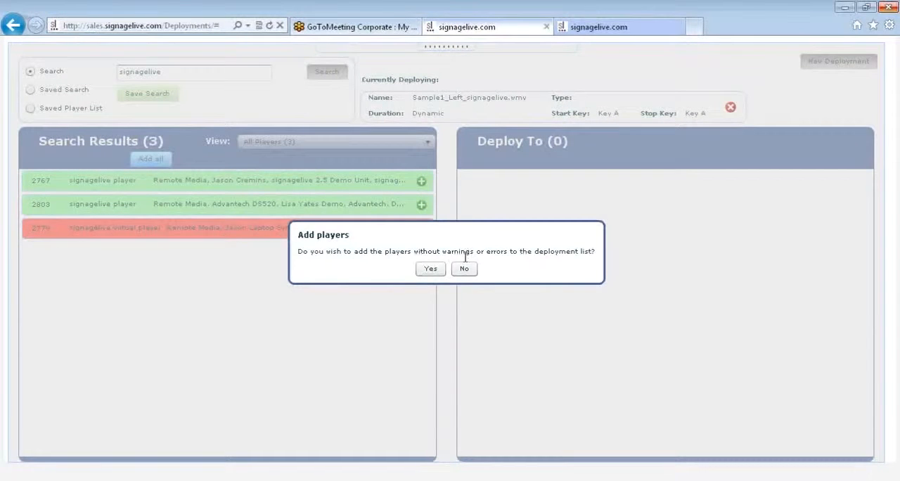
click(464, 268)
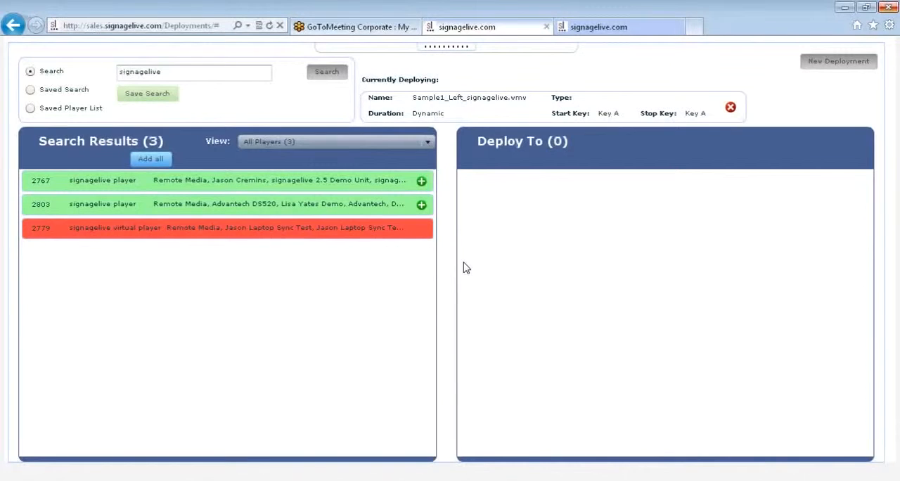
Check the issues listed for virtual player 2779, close its information and add player 2767 to the interrupt's deployment list.
click(209, 238)
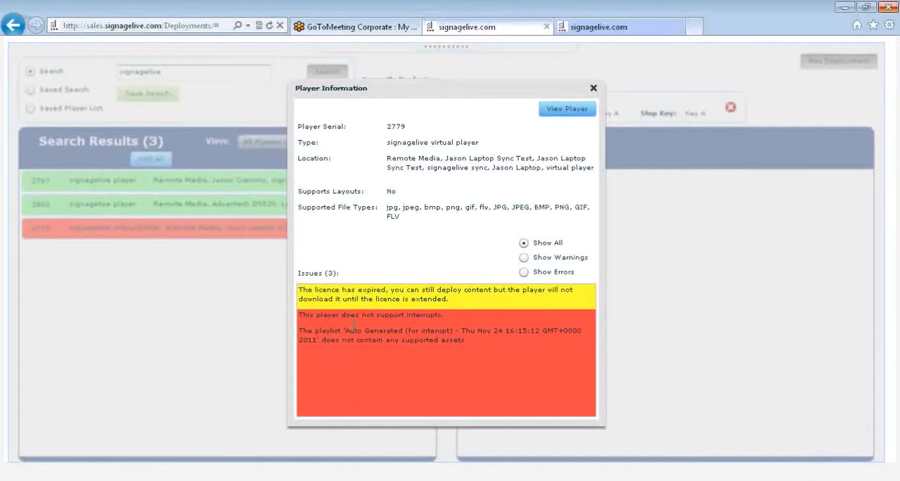
click(593, 89)
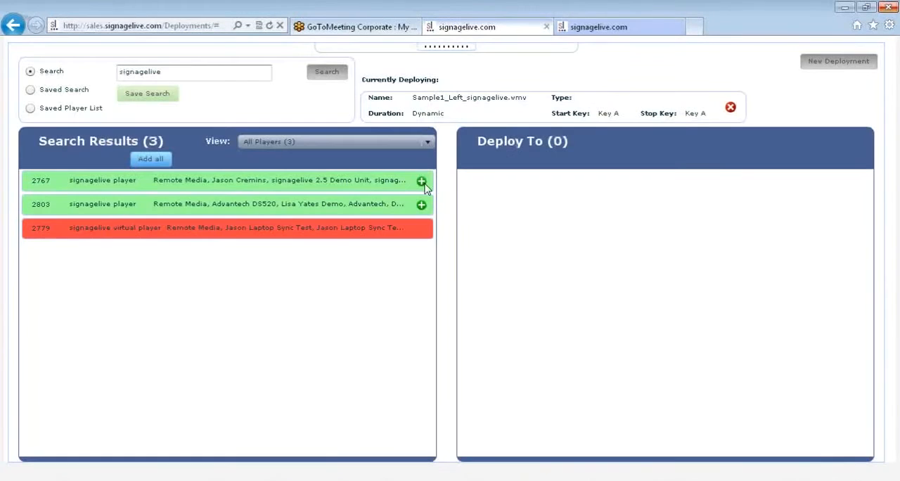
click(421, 181)
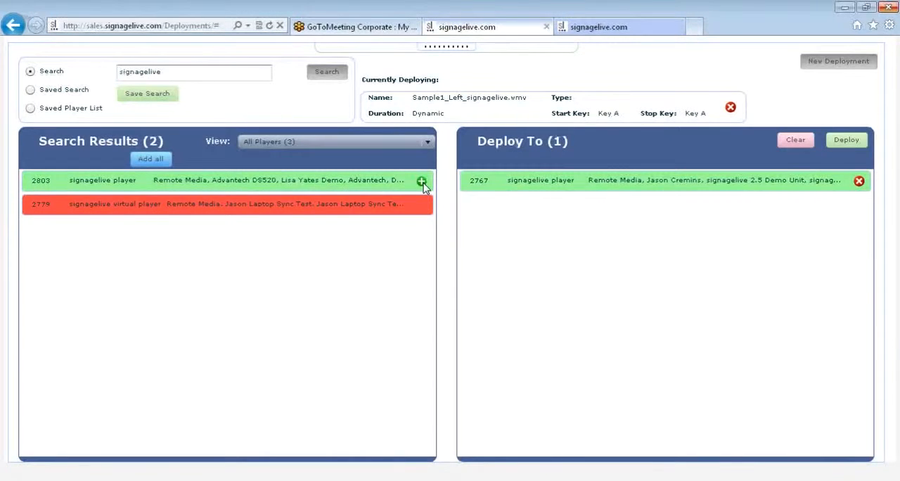
Add player 2803 to the interrupt's deployment list and toggle the page header.
click(422, 182)
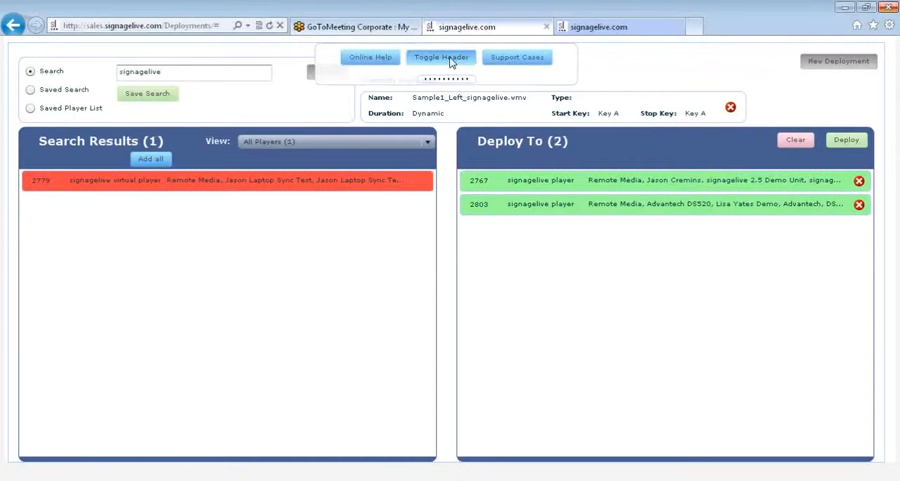
click(451, 60)
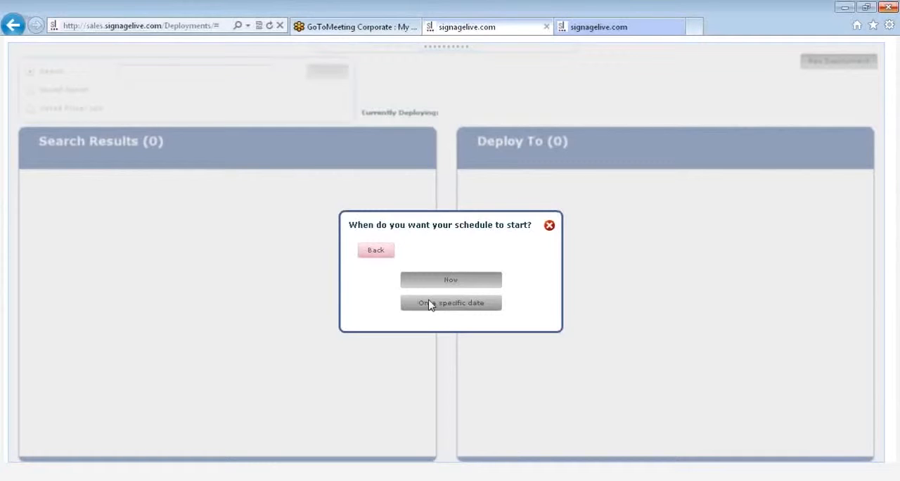
Choose to start the schedule on a specific date and set the start date to 28/11/2011.
click(430, 303)
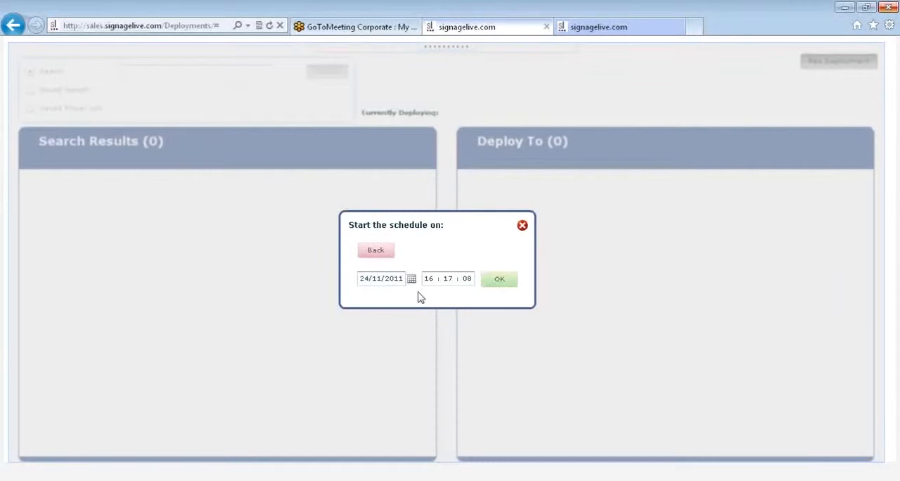
click(412, 279)
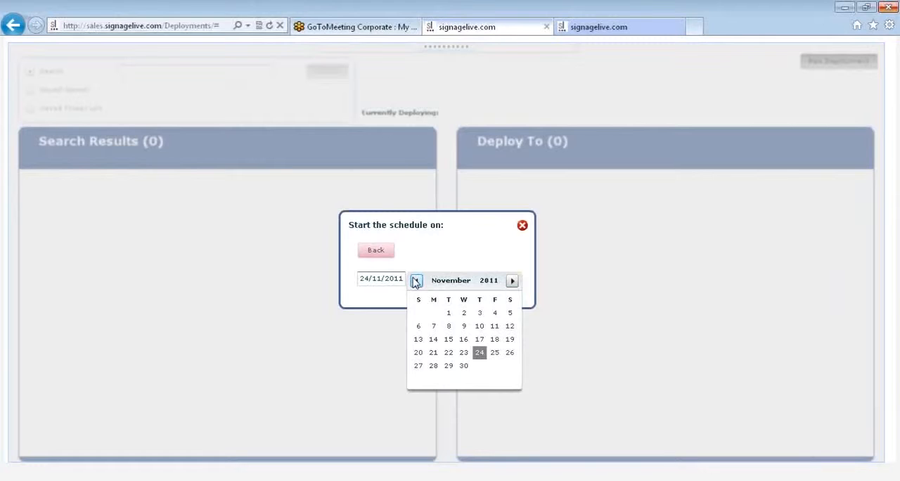
click(433, 367)
Set the schedule's start time to 9:00:00 and accept the start settings.
click(435, 278)
key(BackSpace)
key(BackSpace)
text(09 : 17 : 08)
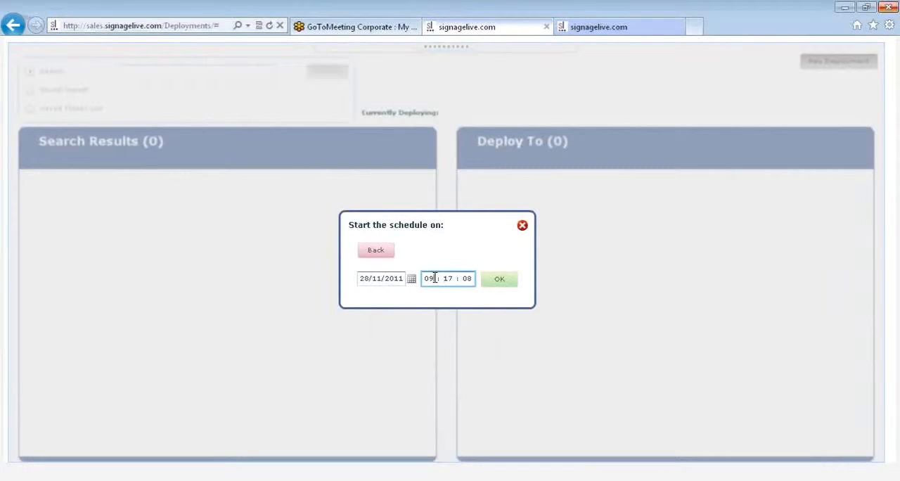
click(451, 279)
key(BackSpace)
key(BackSpace)
text(00)
key(BackSpace)
text(0)
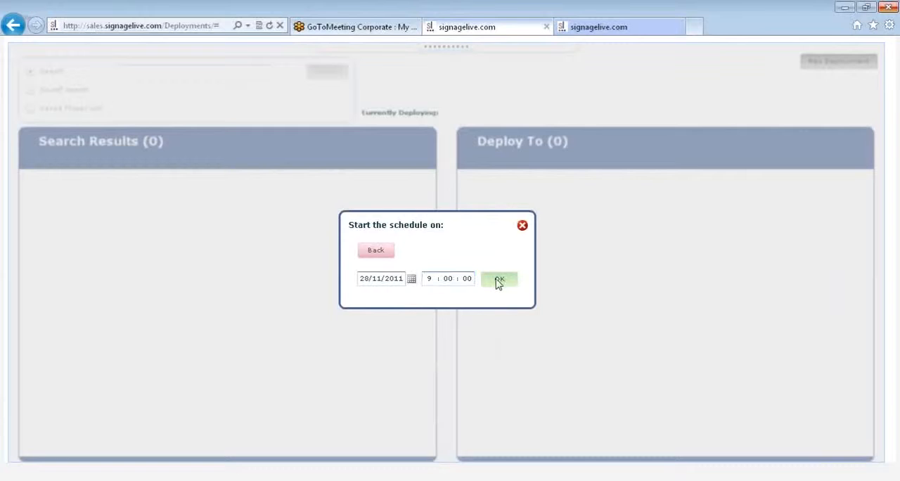
click(499, 280)
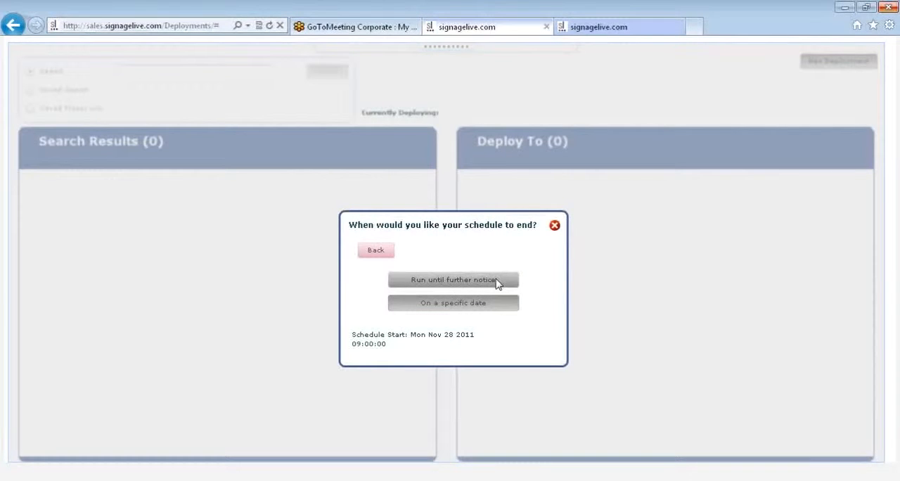
Choose to end the schedule on a specific date and set the end date to 02/12/2011.
click(501, 305)
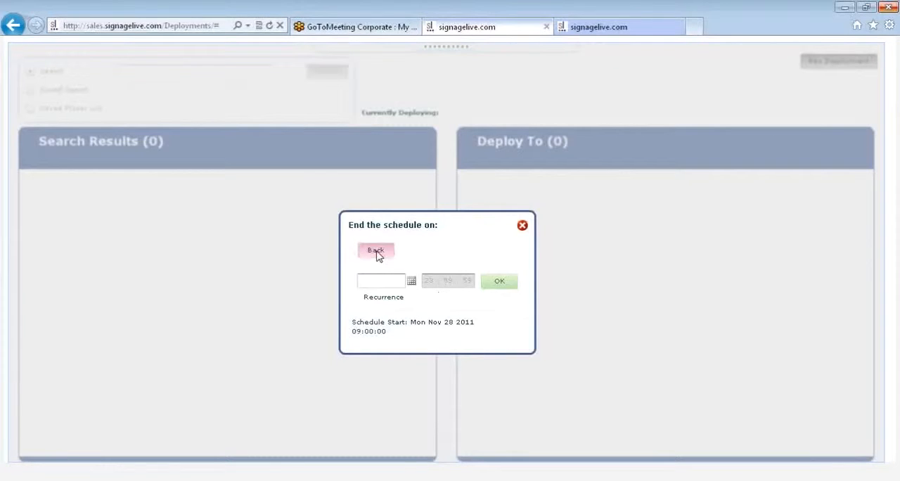
click(412, 281)
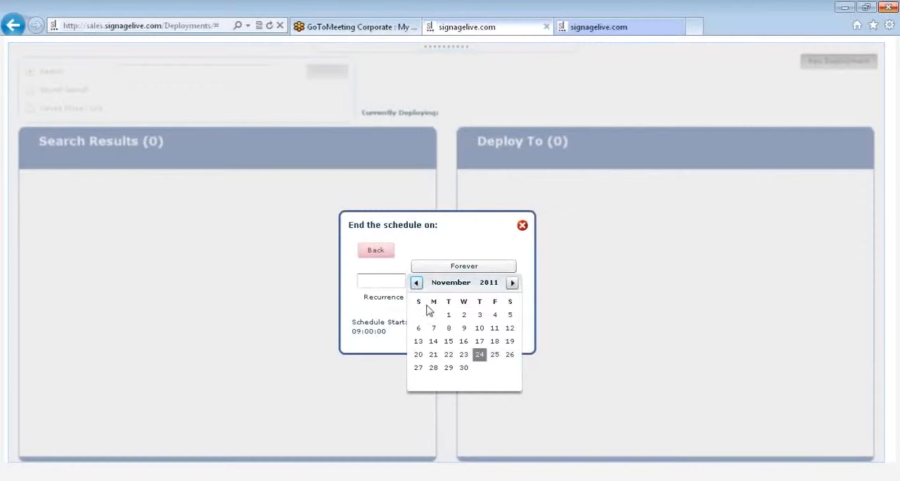
click(513, 283)
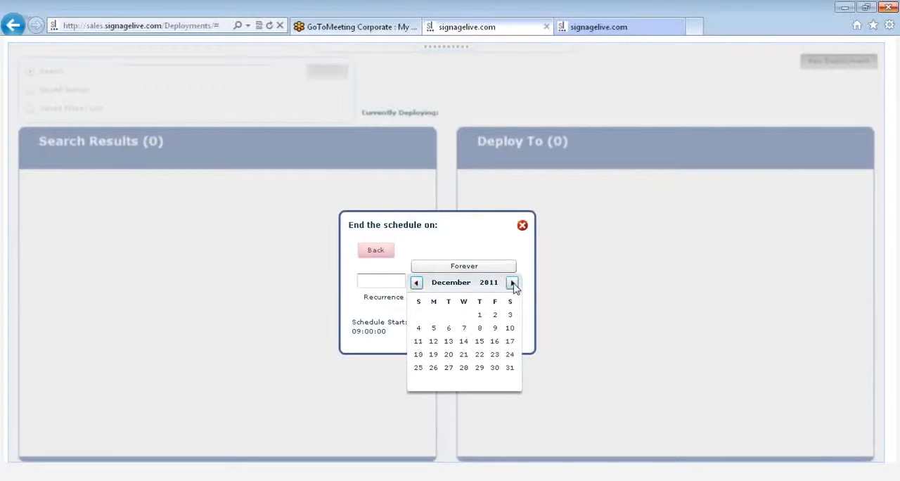
click(495, 316)
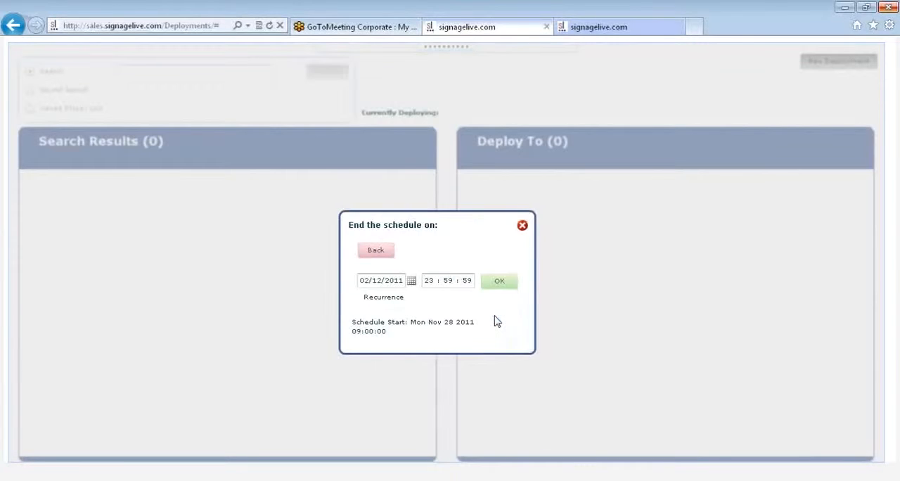
Enable recurrence for the schedule and exclude weekends so it repeats on weekdays only.
click(398, 301)
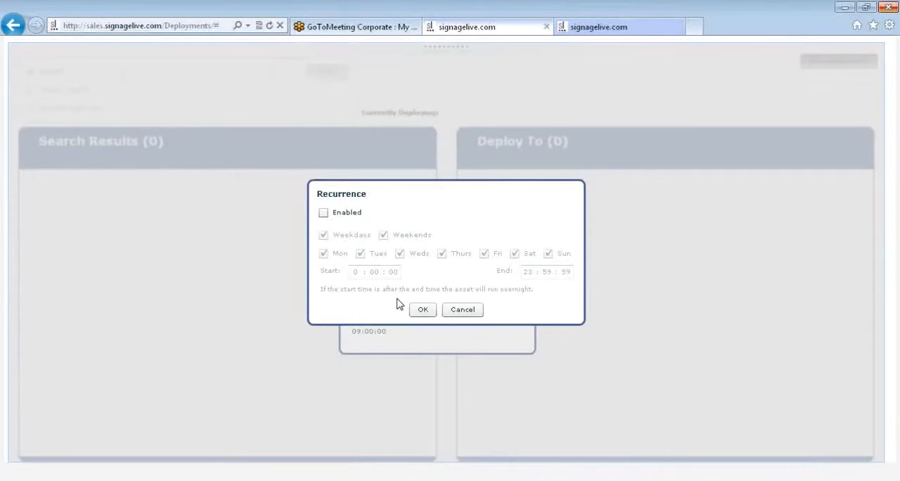
click(323, 214)
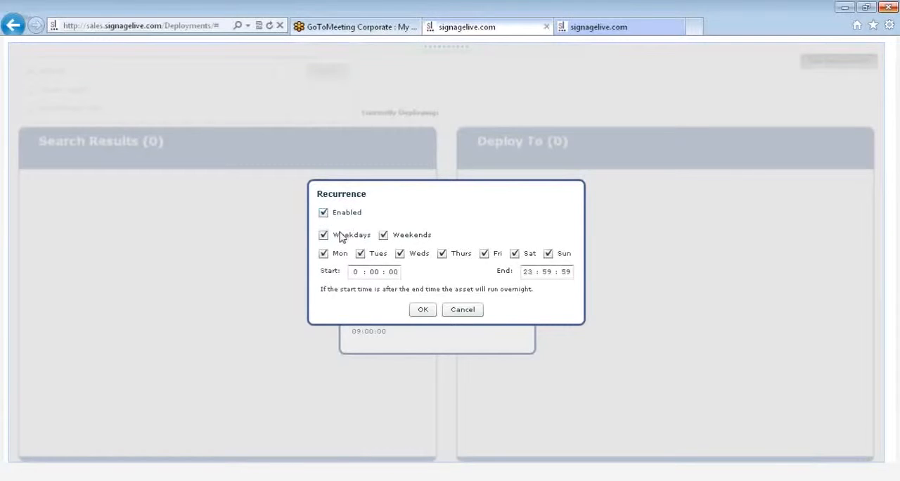
click(384, 235)
Set the recurrence's start hour to 9 and end hour to 11, then accept the recurrence and the schedule end.
click(358, 272)
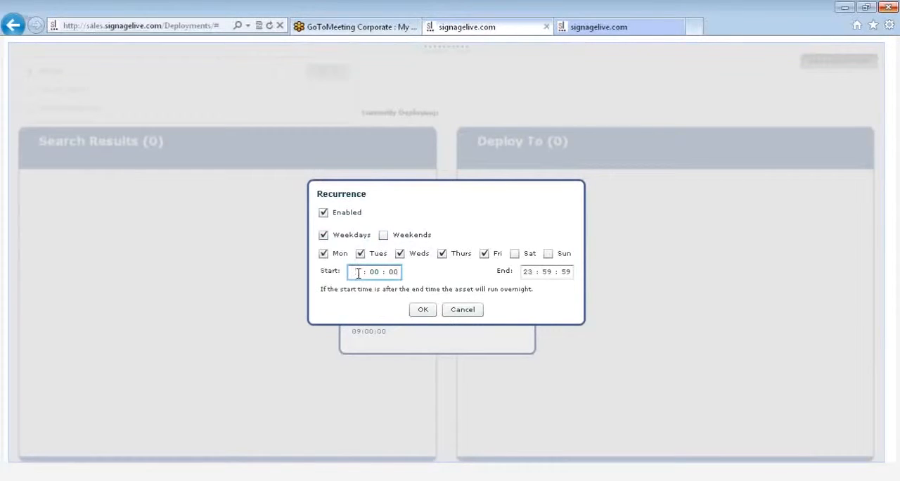
text(9)
click(530, 271)
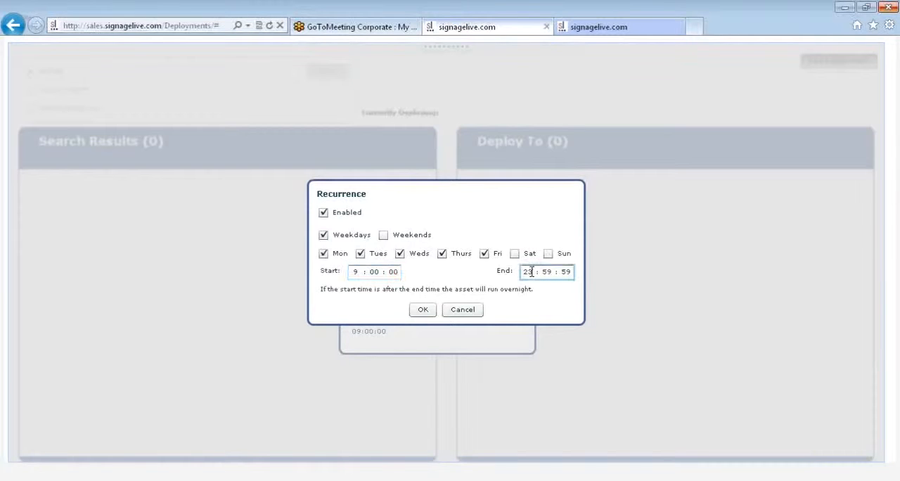
key(BackSpace)
key(BackSpace)
text(11)
click(424, 310)
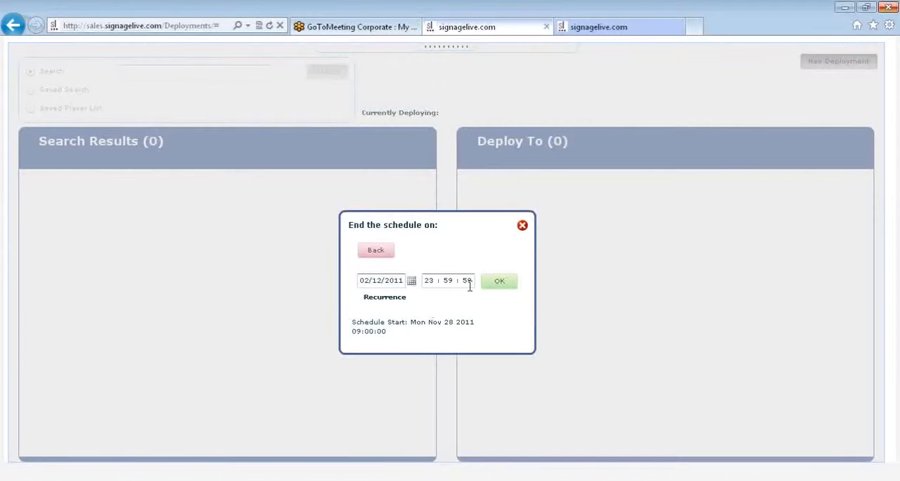
click(500, 282)
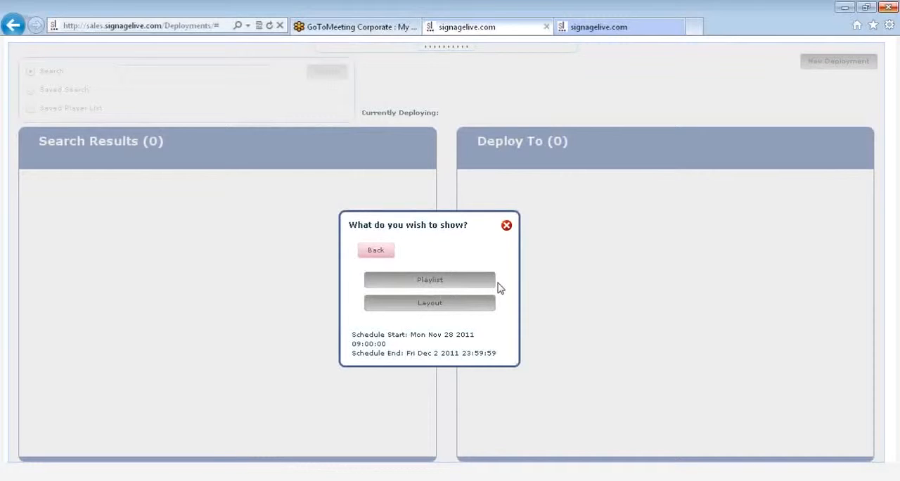
Choose to show a layout, search the layouts for "signagelive" and open signagelive Corp new.
click(430, 303)
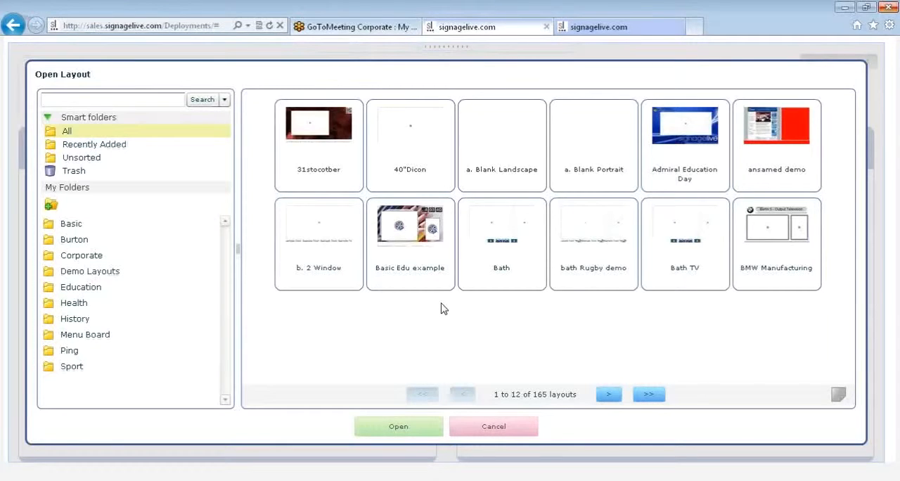
click(97, 99)
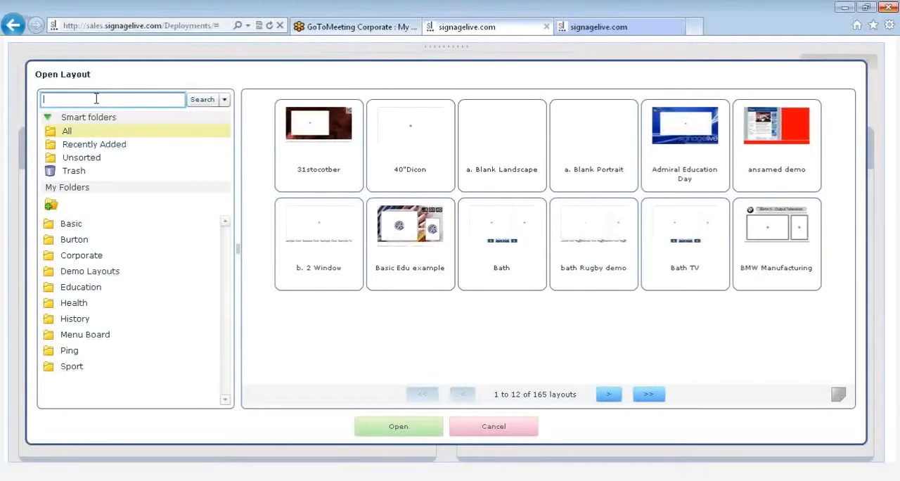
text(signagelive)
key(Return)
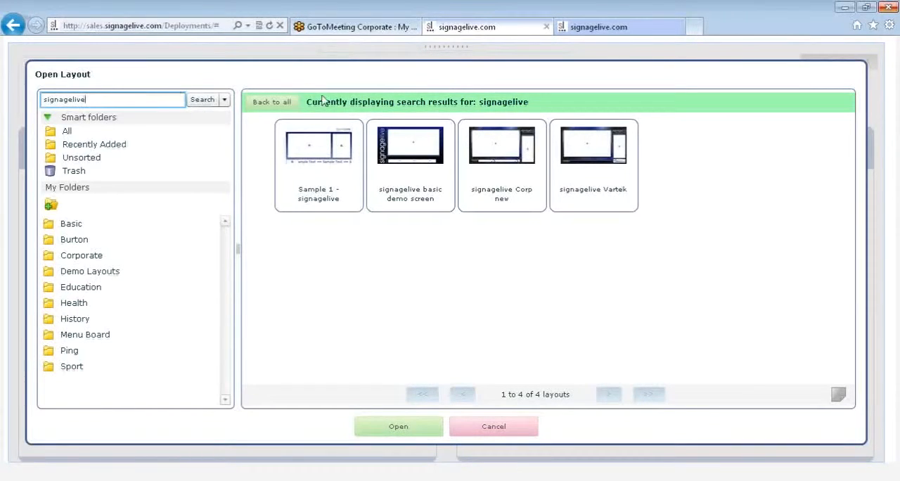
click(503, 168)
double_click(502, 168)
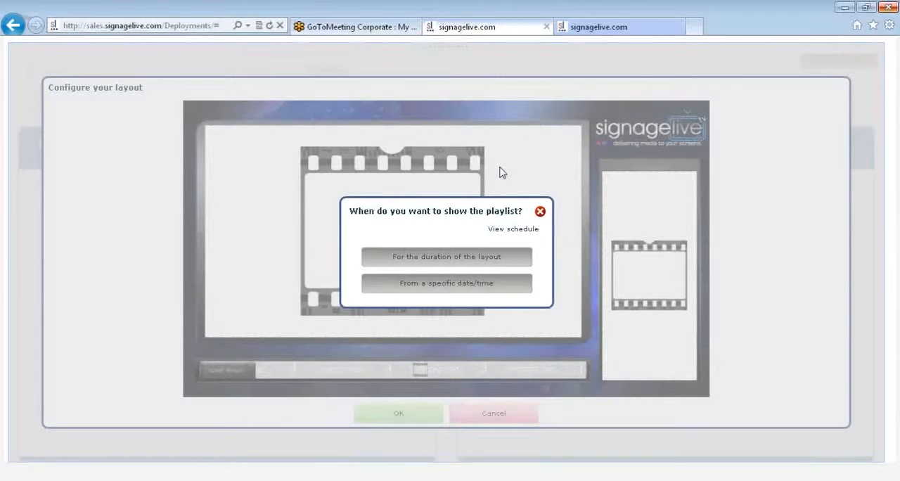
Schedule the !signagelive screensaver playlist in the layout window for the duration of the layout and review the window's schedule.
click(445, 261)
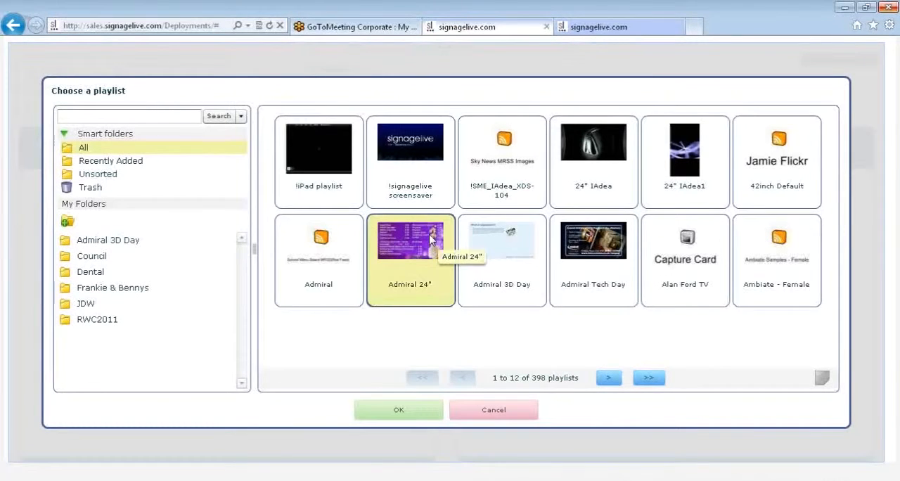
double_click(408, 164)
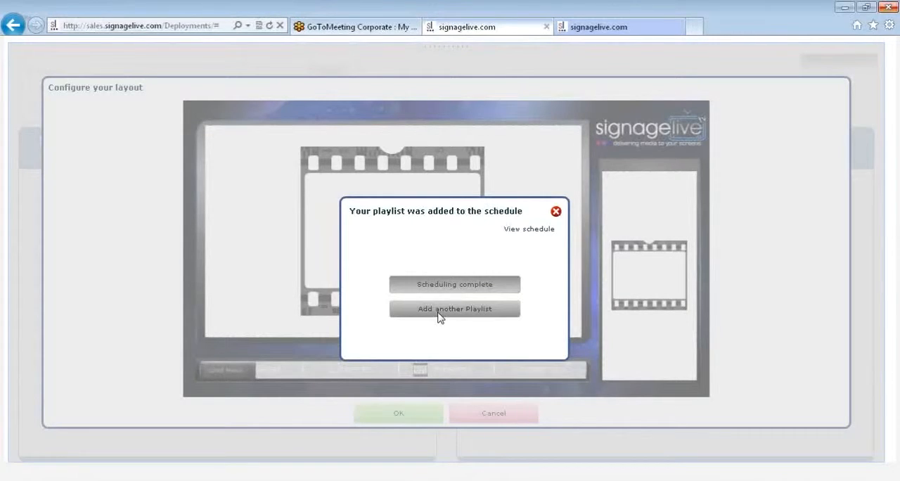
click(528, 237)
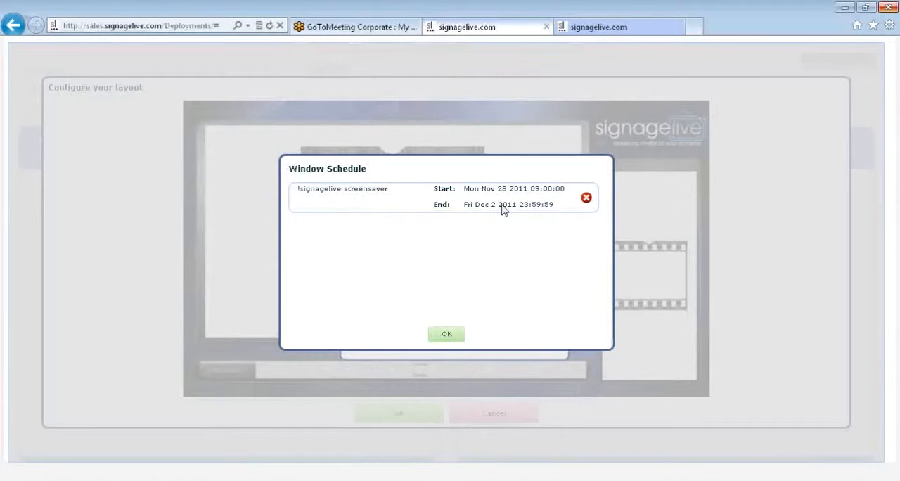
click(448, 334)
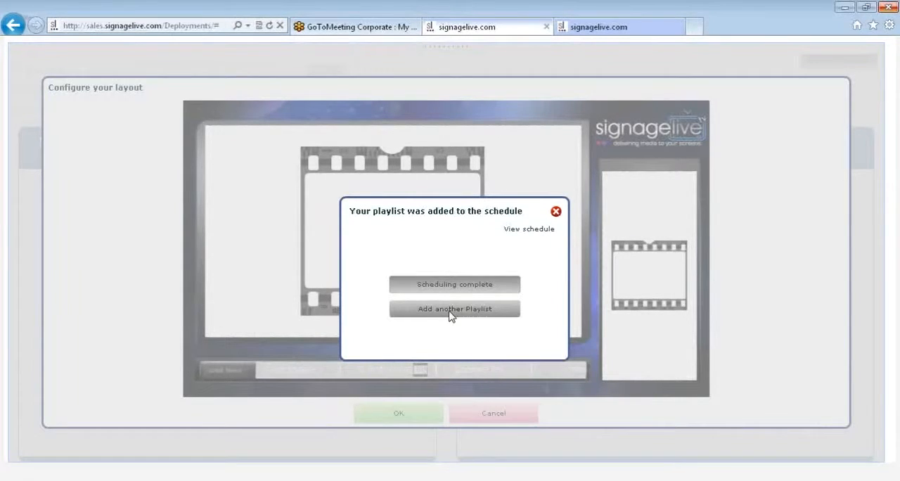
Add another playlist to the window, running from layout start until 28/11/2011 at 23:59:59.
click(450, 311)
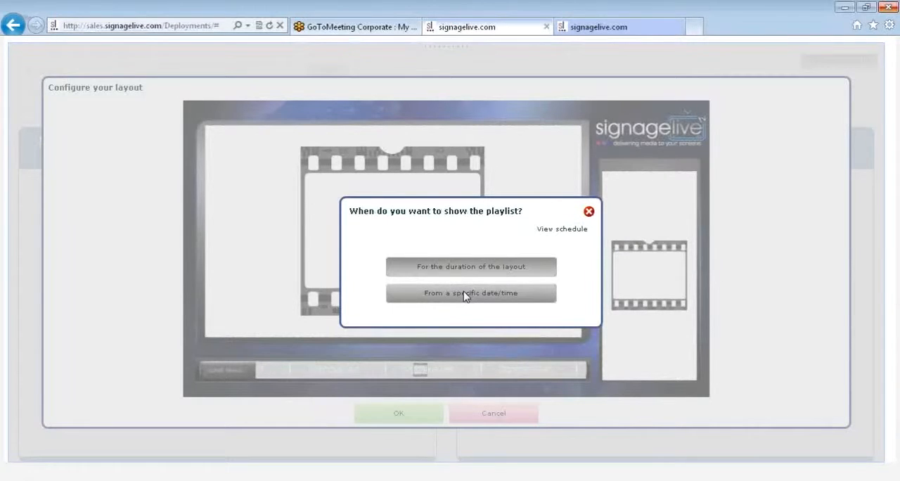
click(464, 297)
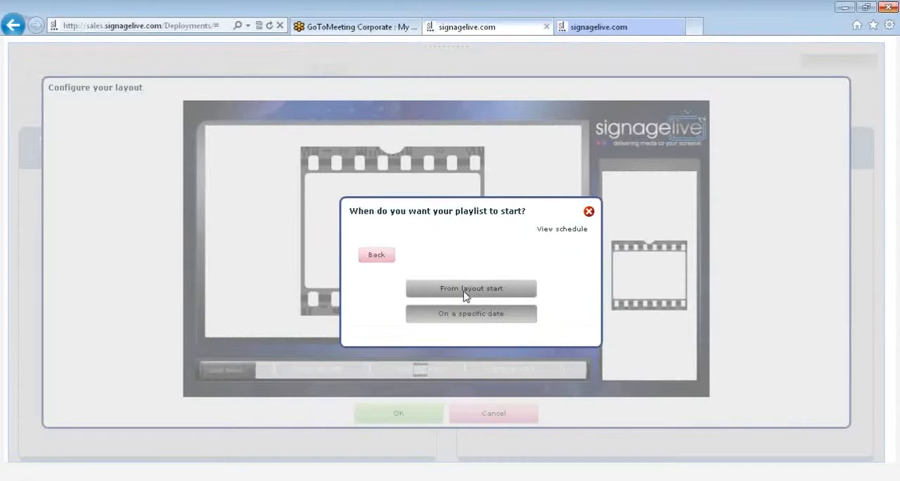
click(464, 296)
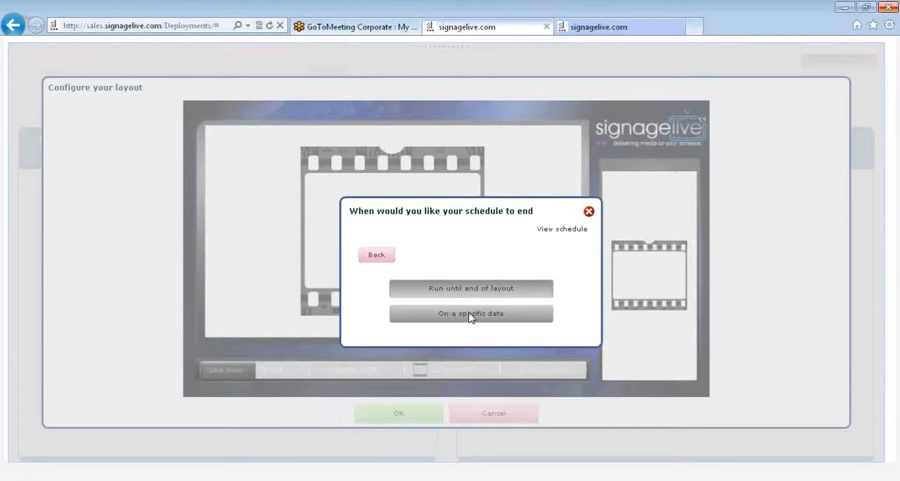
click(471, 319)
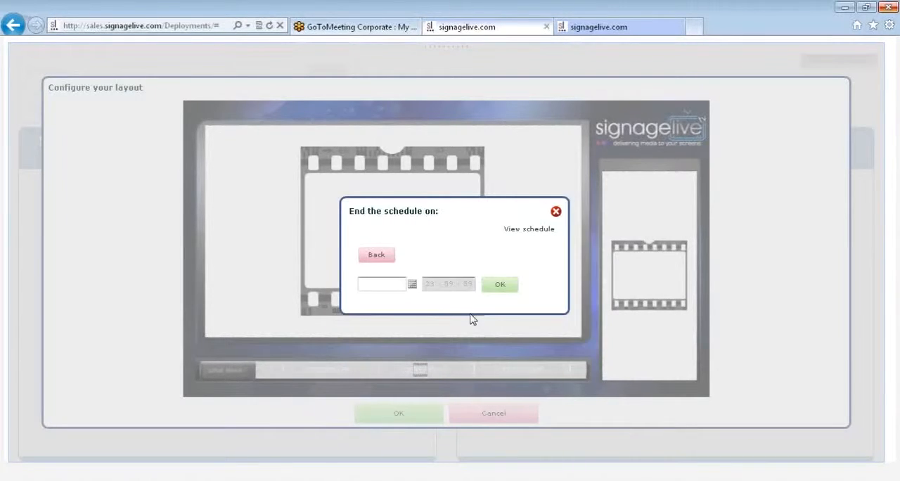
click(412, 285)
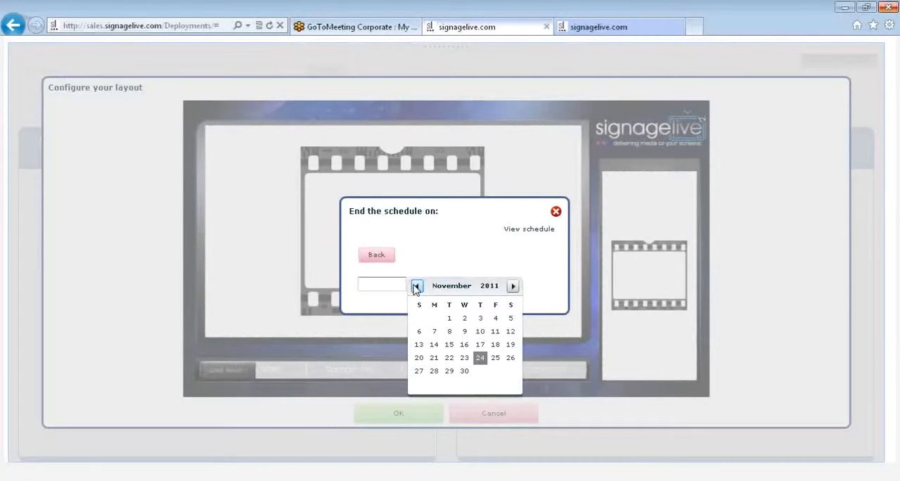
click(433, 369)
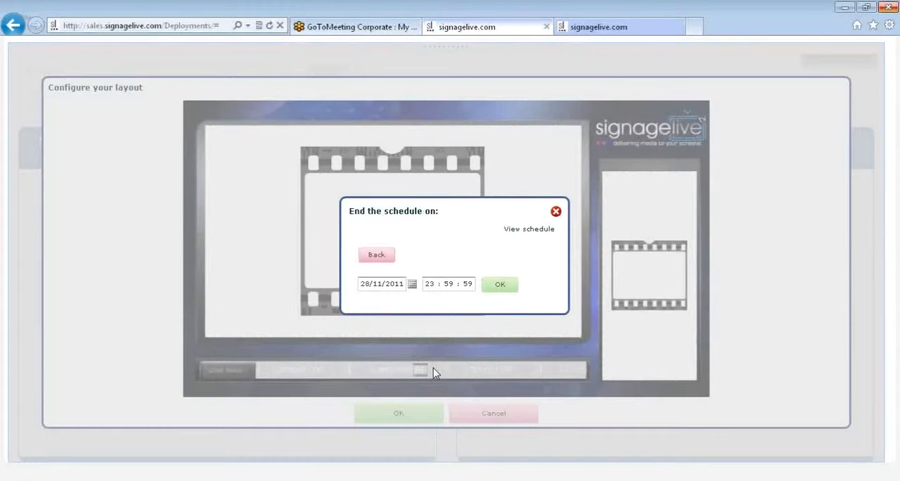
click(510, 284)
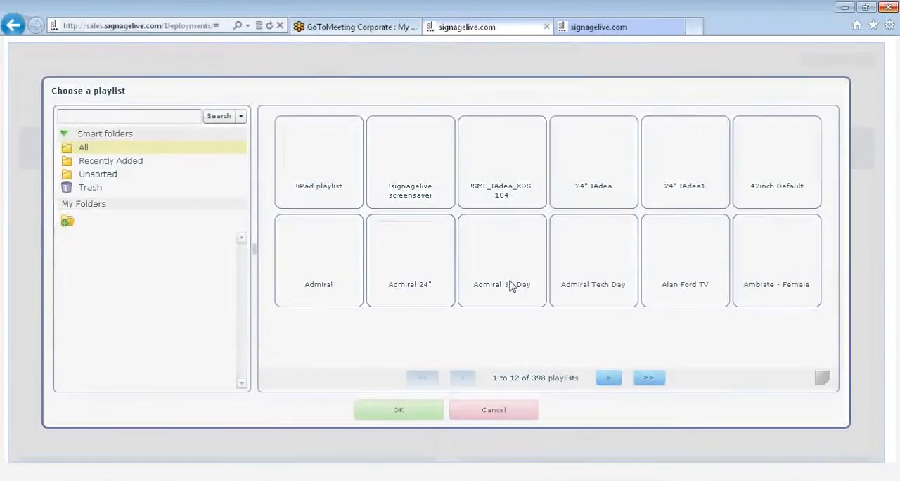
Search the playlists for "signagelive" and add the fourth result to the window's schedule.
click(163, 117)
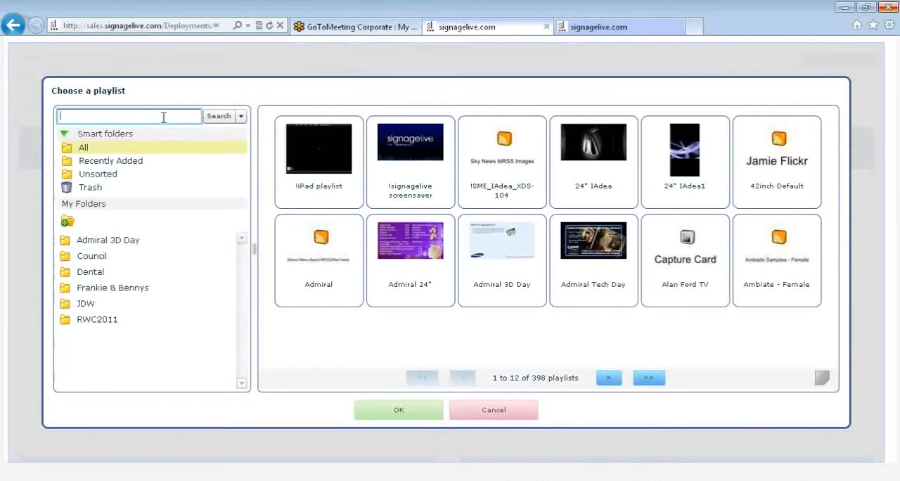
text(signagelive)
key(Return)
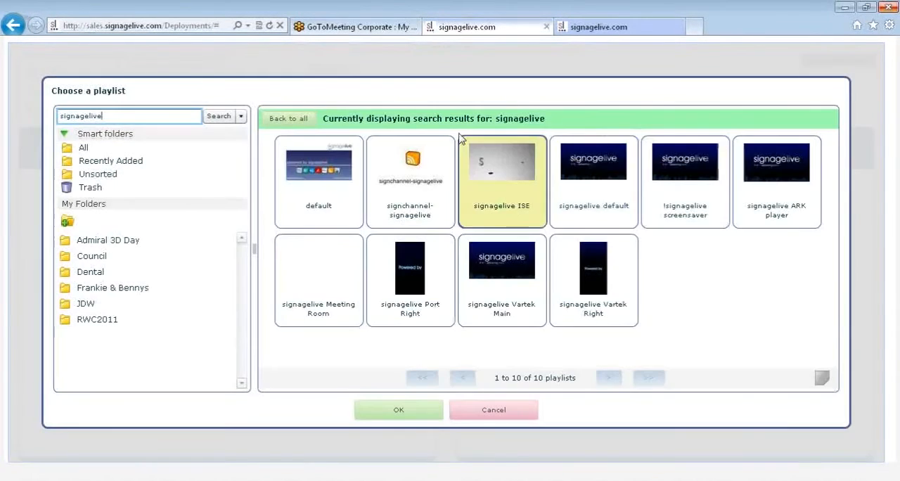
double_click(572, 150)
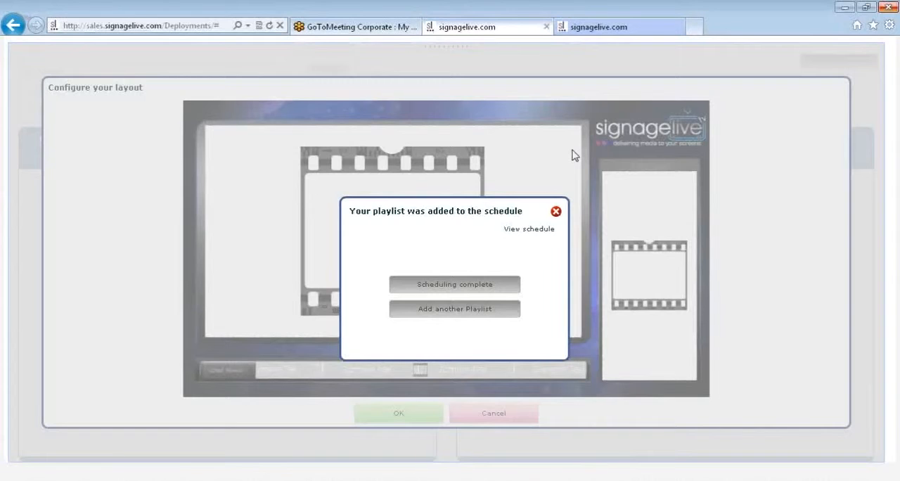
Finish the main window's schedule and schedule the signagelive Port Right playlist in the tall portrait window for the duration of the layout.
click(461, 284)
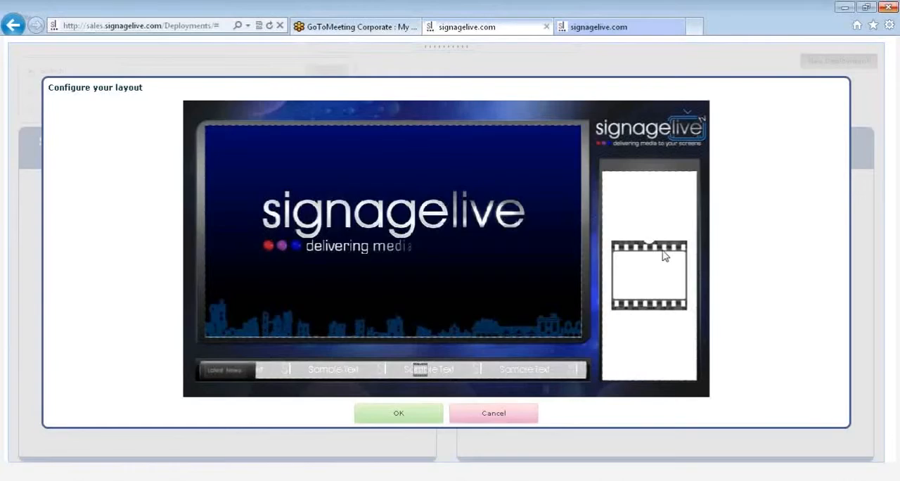
double_click(665, 256)
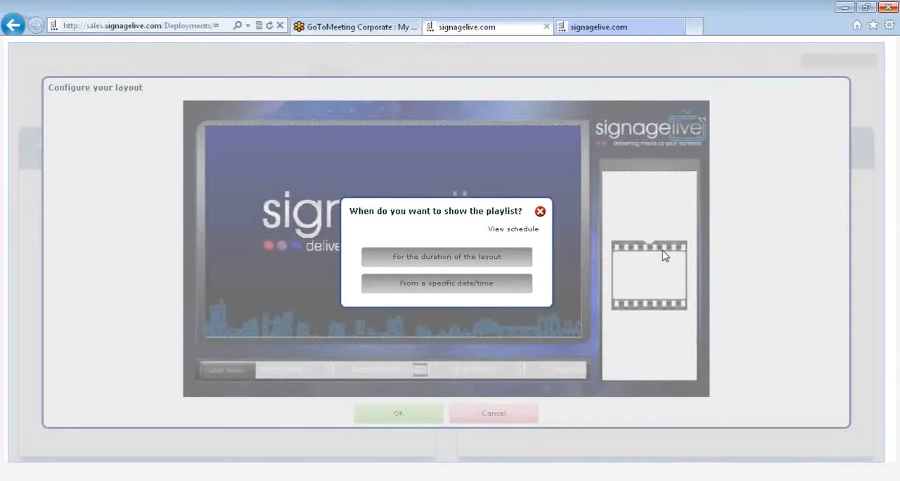
click(455, 259)
click(160, 117)
text(signagelive)
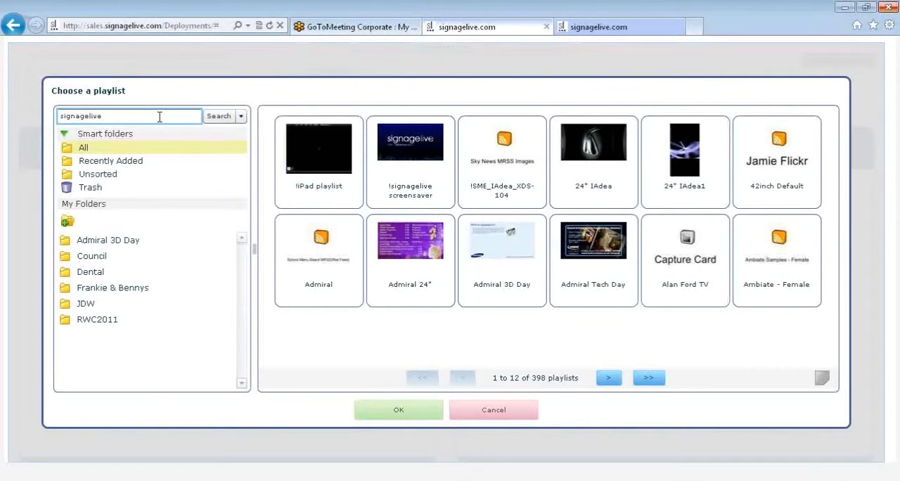
key(Return)
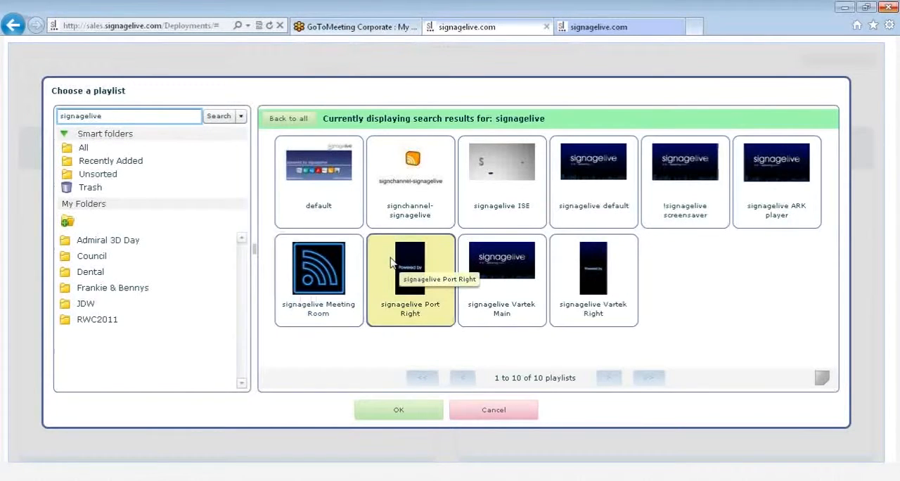
double_click(391, 262)
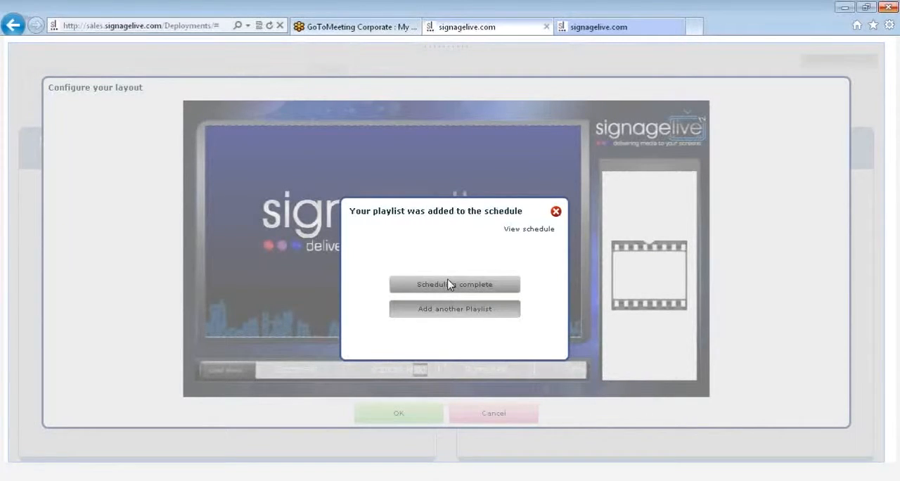
click(449, 284)
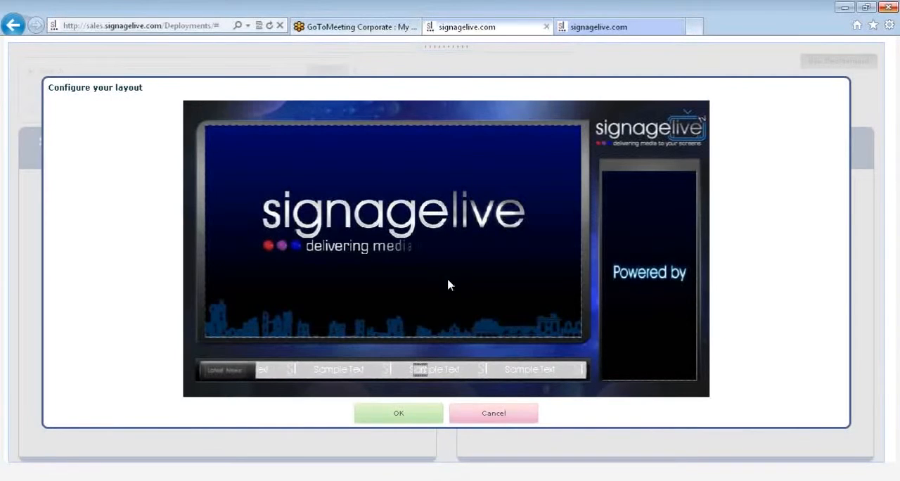
Search the feeds for "bbc", add BBC News Front Page RSS to the ticker, and complete the layout without automatically adding players.
click(328, 372)
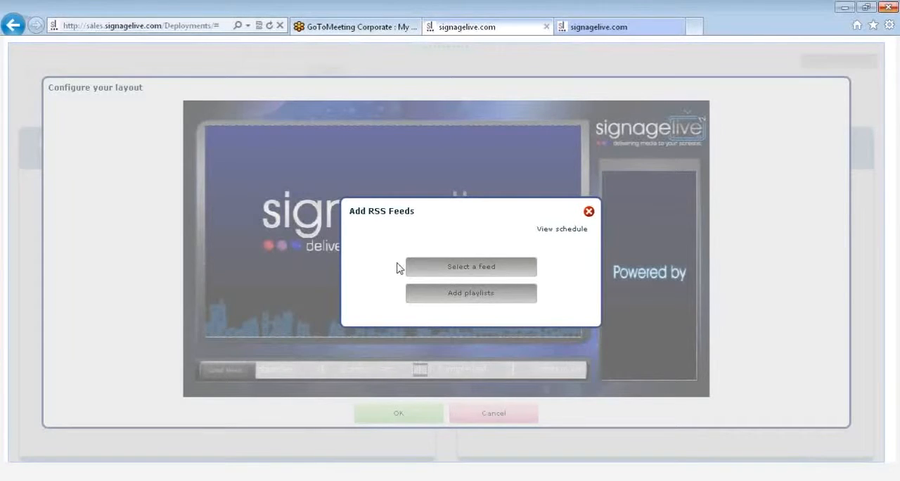
click(470, 269)
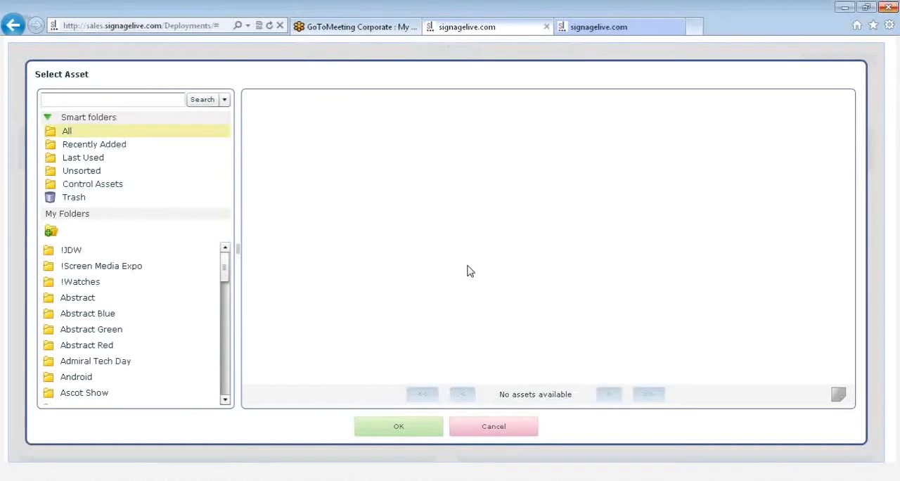
click(90, 102)
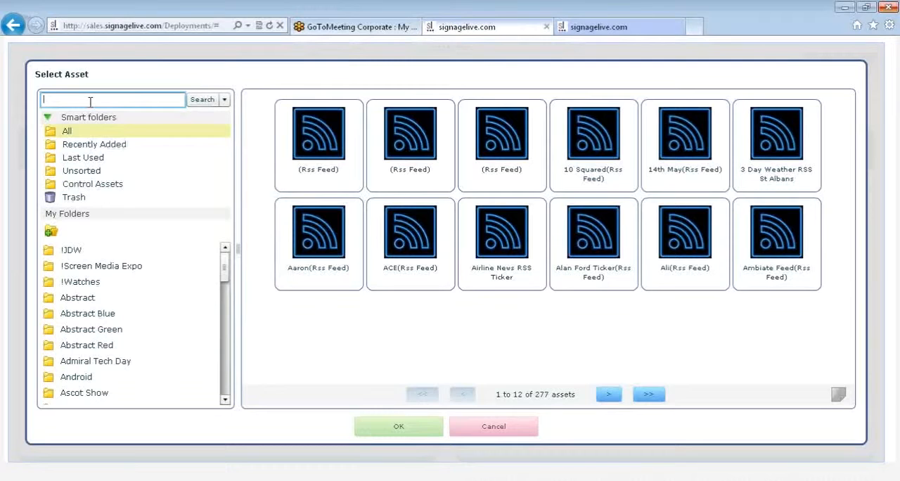
text(bbc)
key(Return)
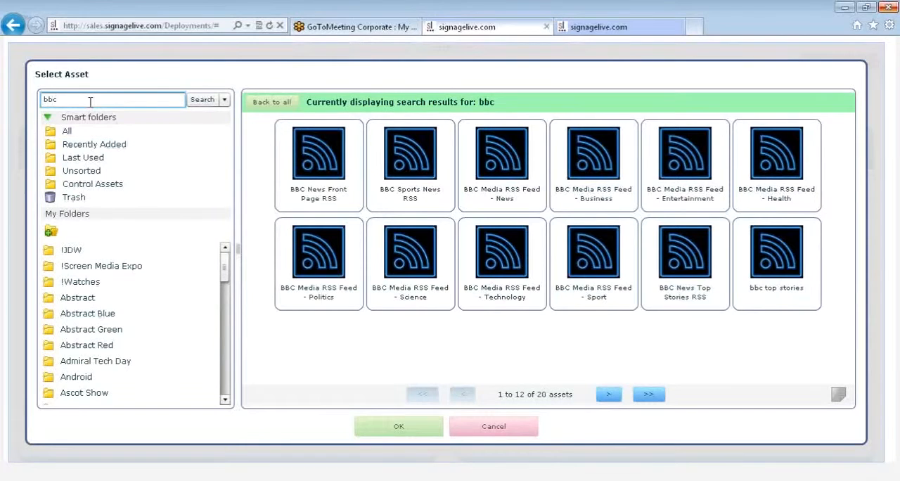
click(352, 167)
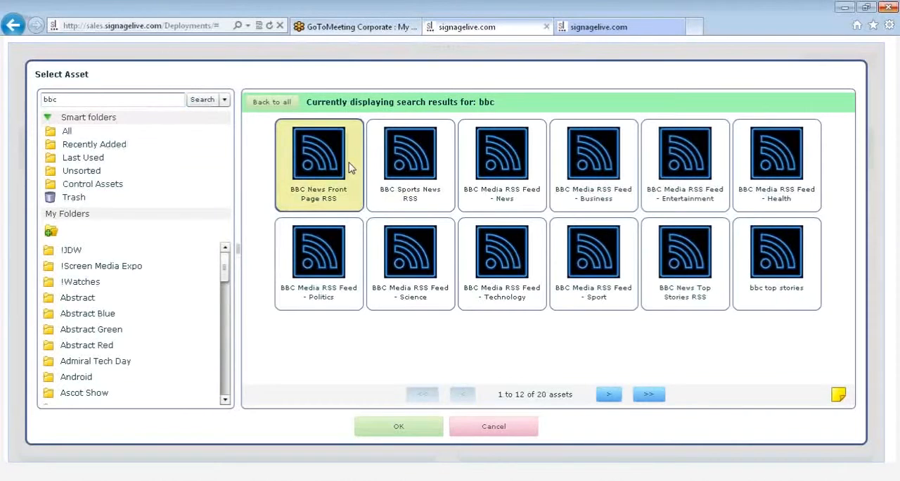
double_click(351, 167)
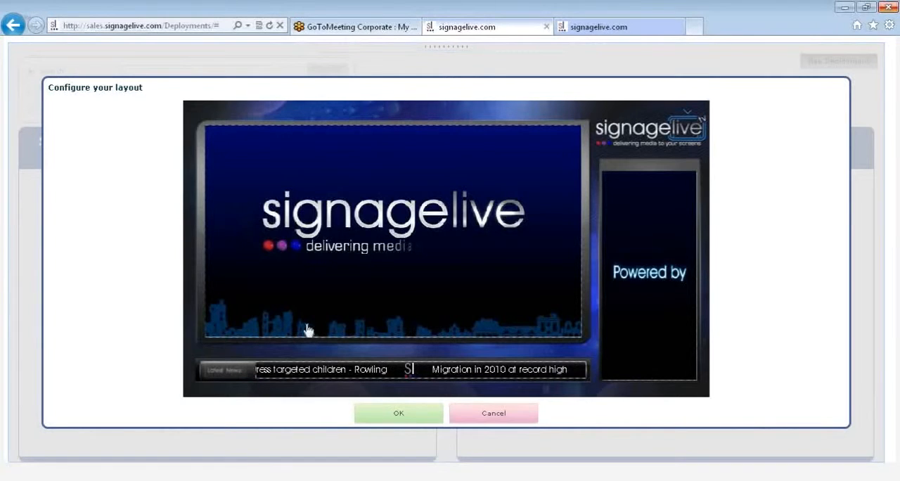
click(397, 420)
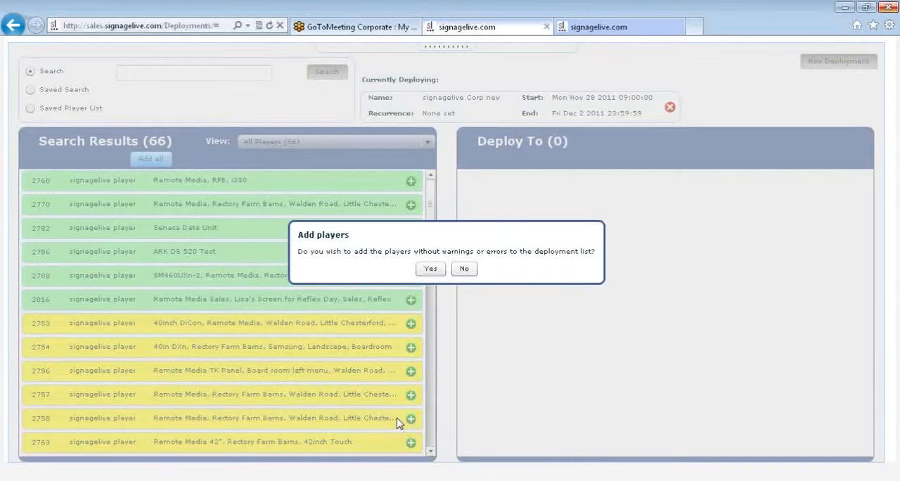
click(465, 274)
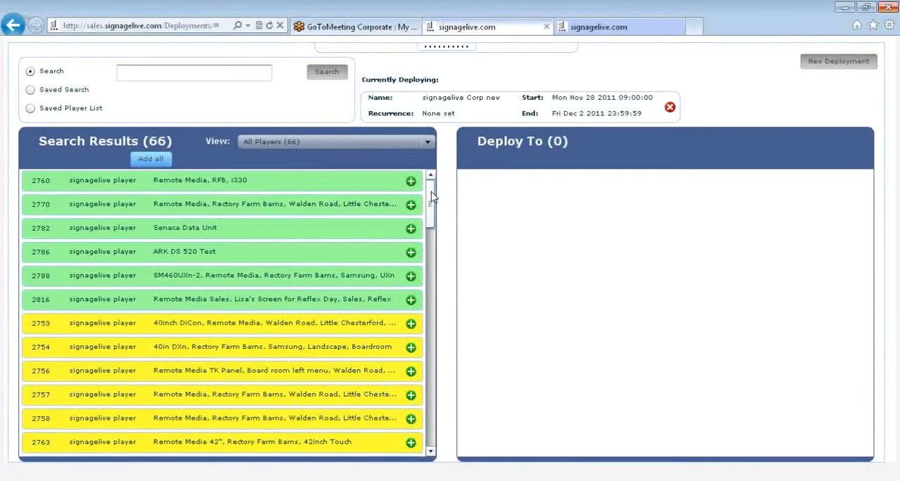
Examine the issues listed for signagelive player 2753 and IAdea XMP-320 player 2802.
drag(432, 199, 449, 159)
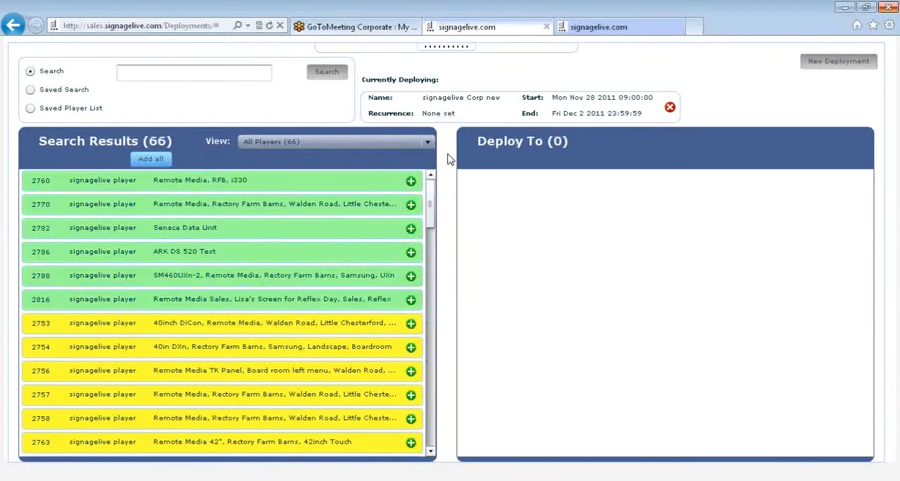
click(234, 331)
double_click(235, 331)
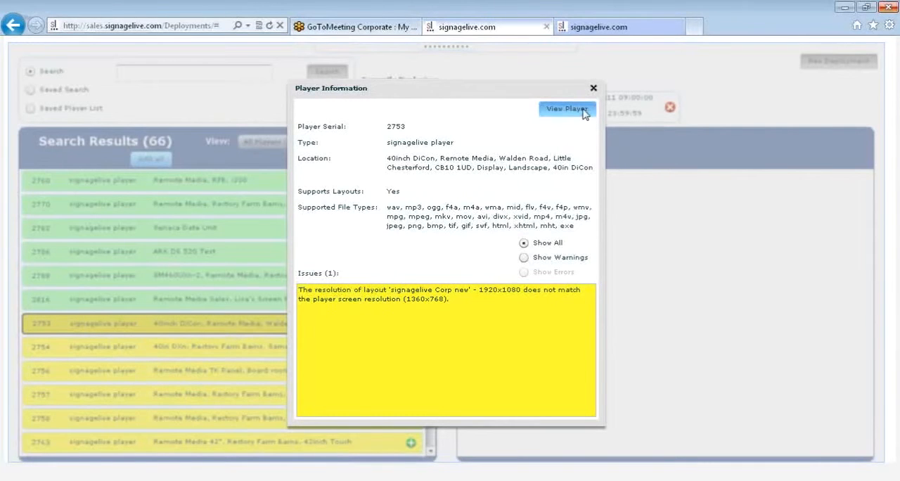
click(594, 89)
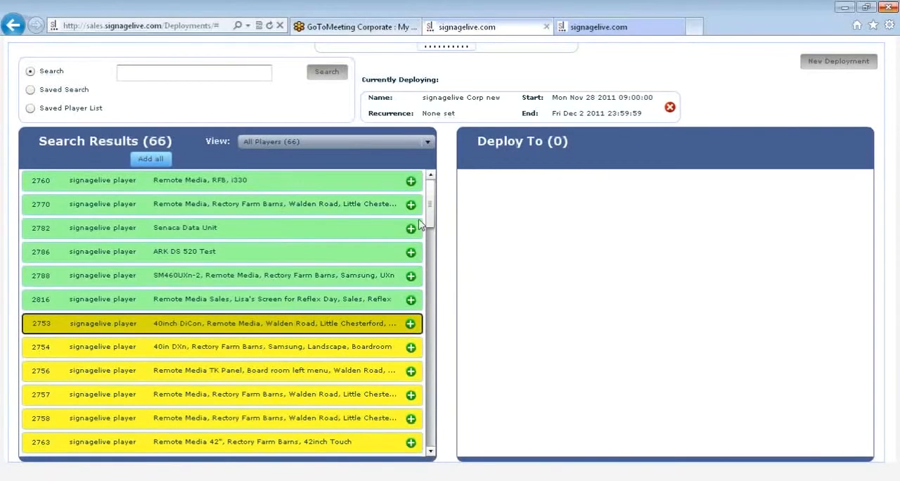
scroll(431, 234, down, 1)
drag(431, 233, 438, 367)
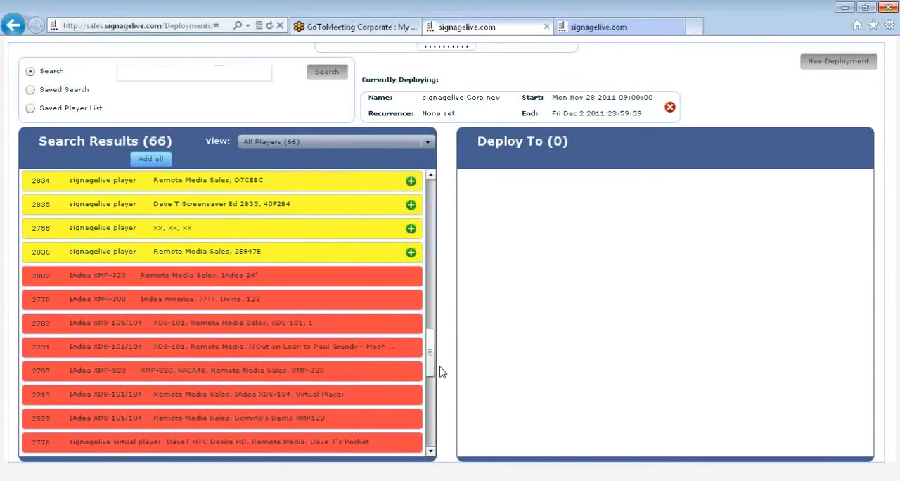
click(231, 278)
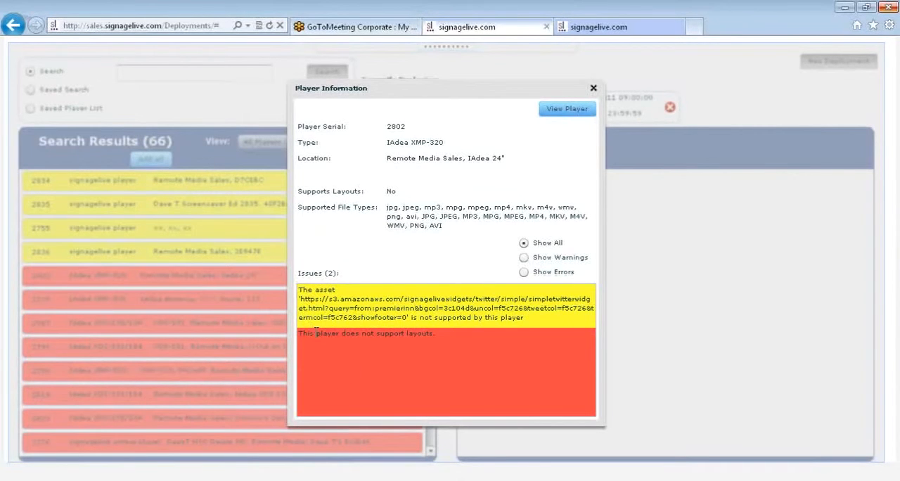
click(593, 89)
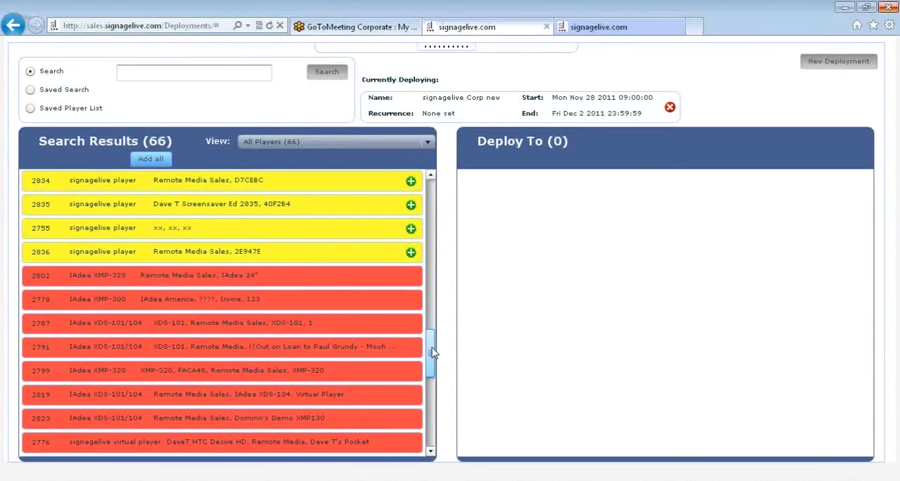
drag(432, 353, 431, 198)
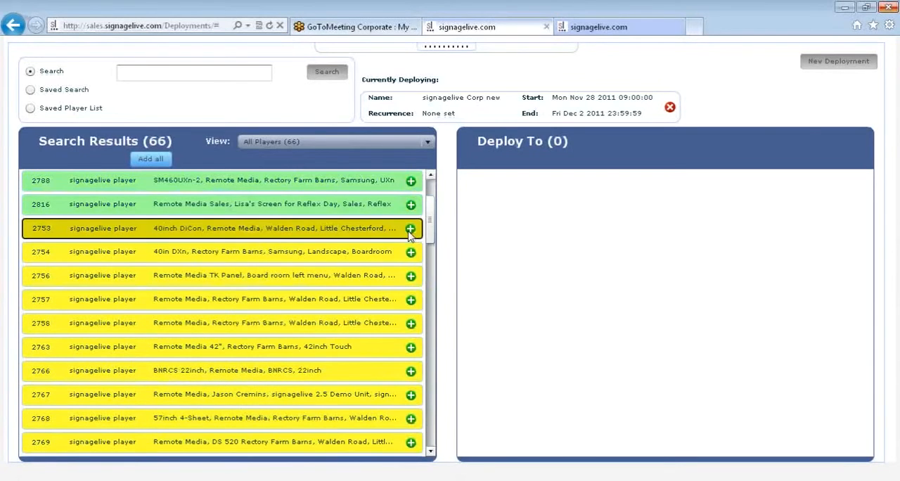
click(411, 228)
click(411, 323)
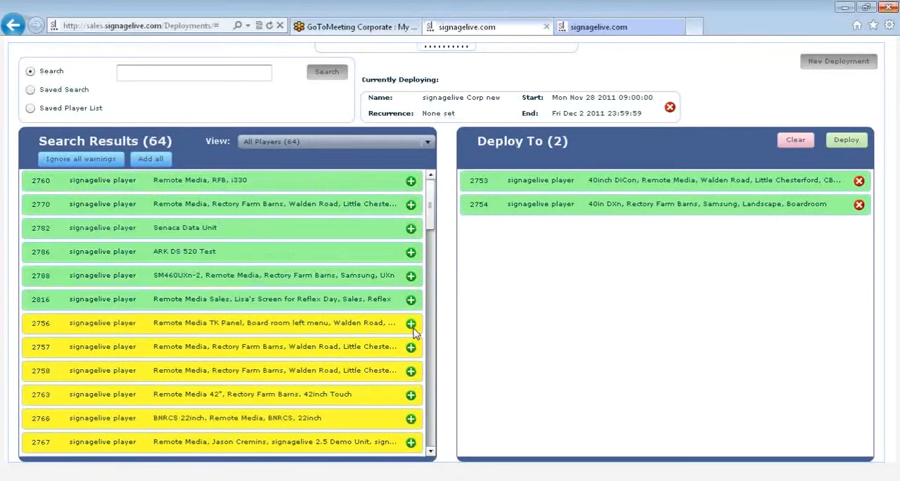
click(859, 205)
click(859, 182)
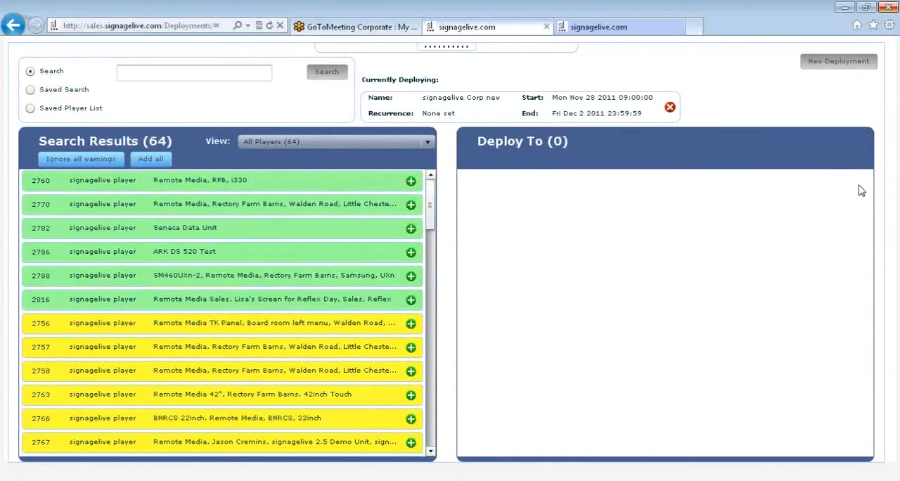
Search the players for "samsung" and decline automatically adding those without warnings or errors.
click(160, 75)
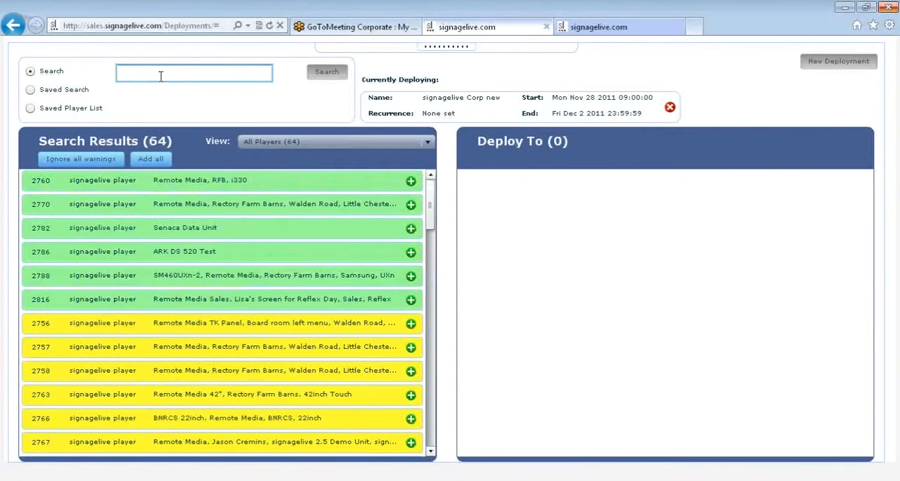
text(sam)
click(167, 90)
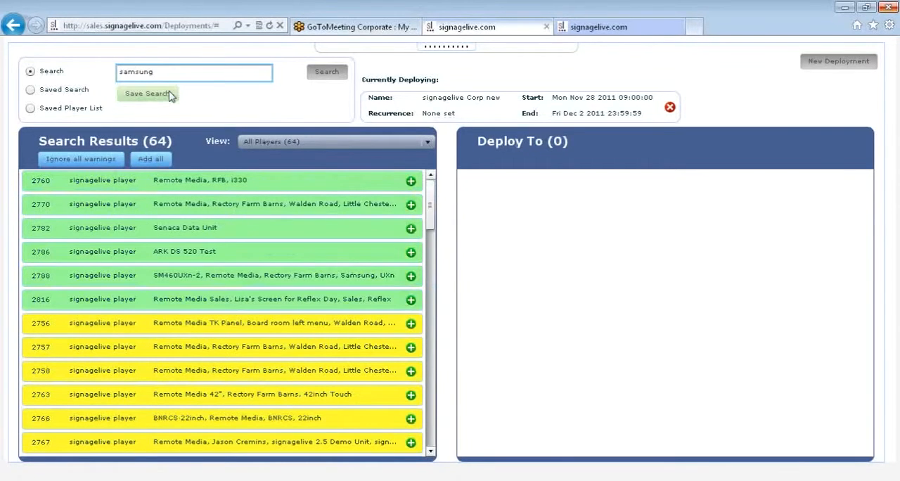
click(312, 78)
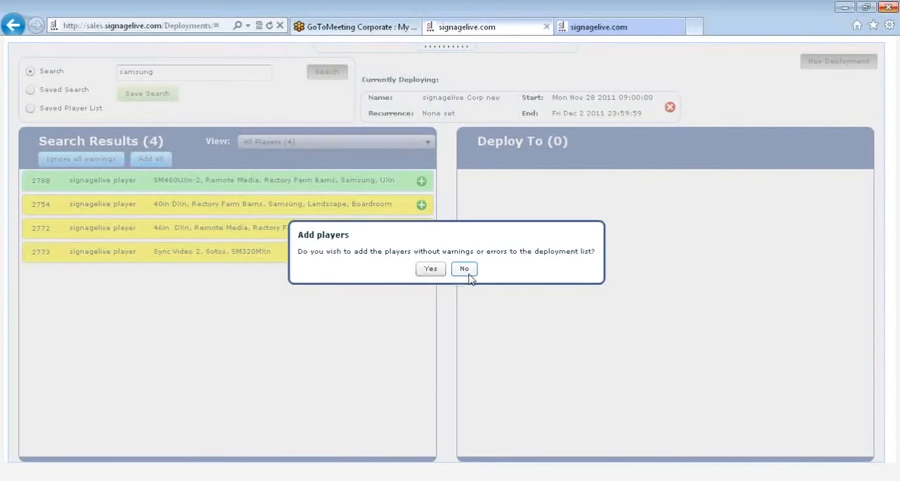
click(465, 270)
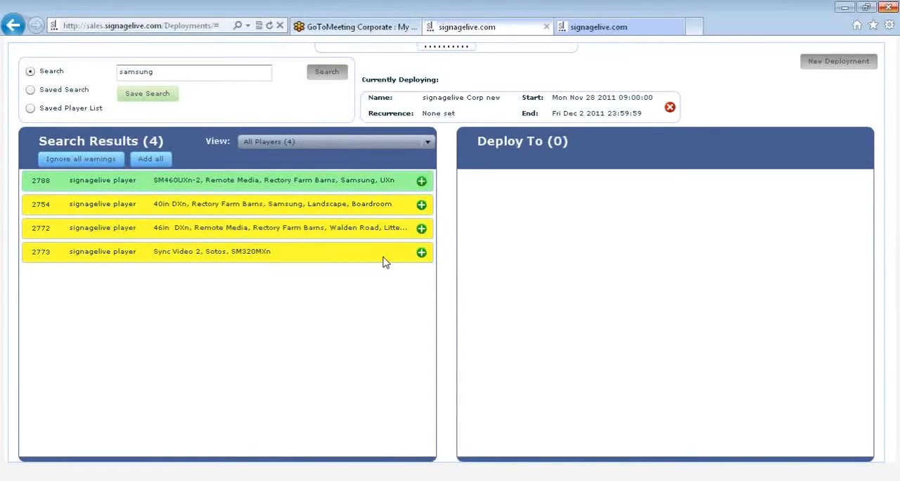
Add players 2788, 2754, 2772 and 2773 from the search results to the deployment list.
click(421, 182)
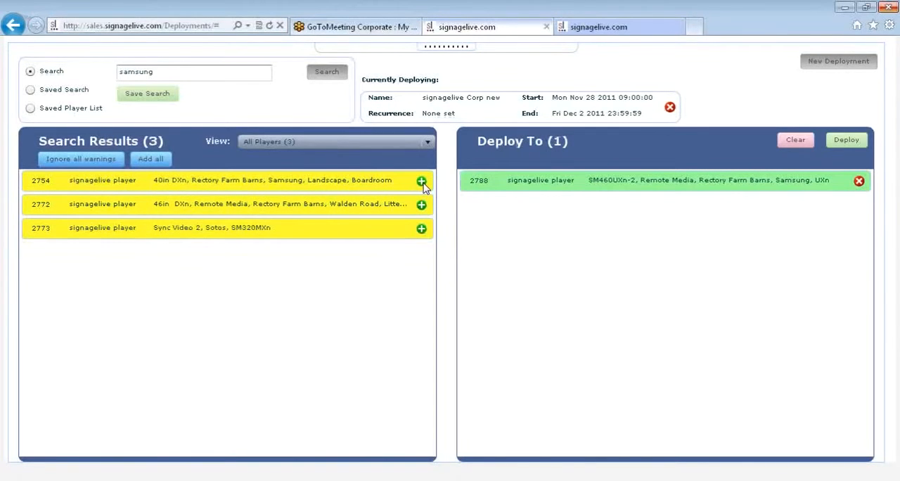
click(421, 182)
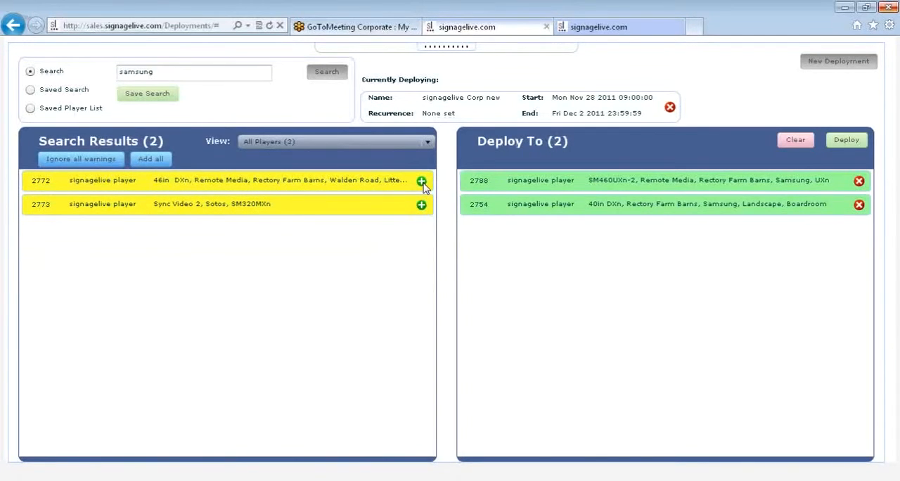
click(421, 183)
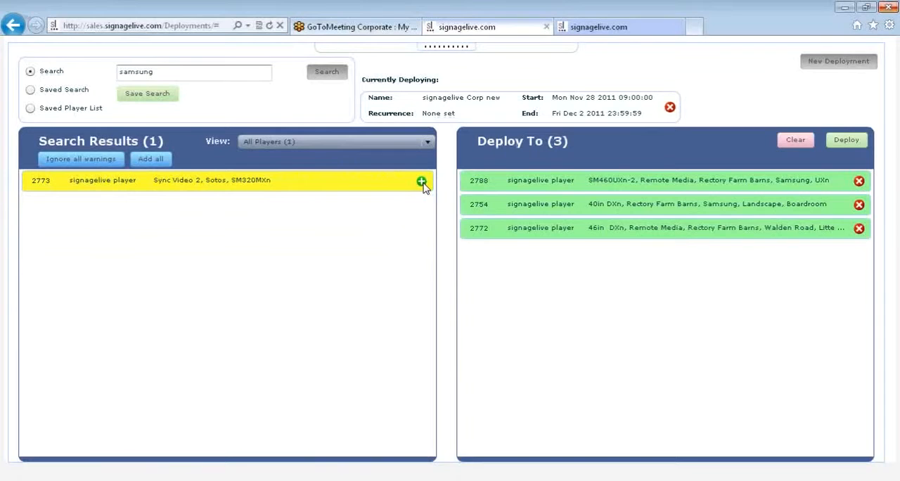
click(421, 182)
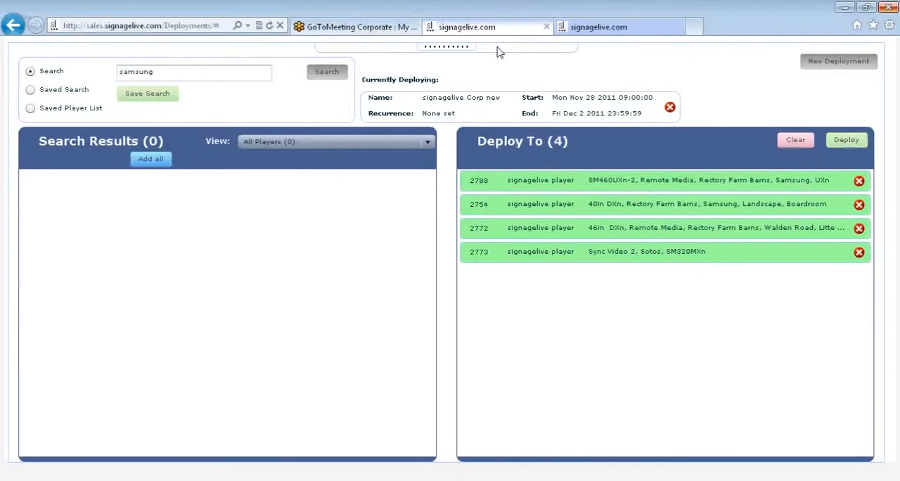
Show the site header and open the Content section.
mouse_move(458, 61)
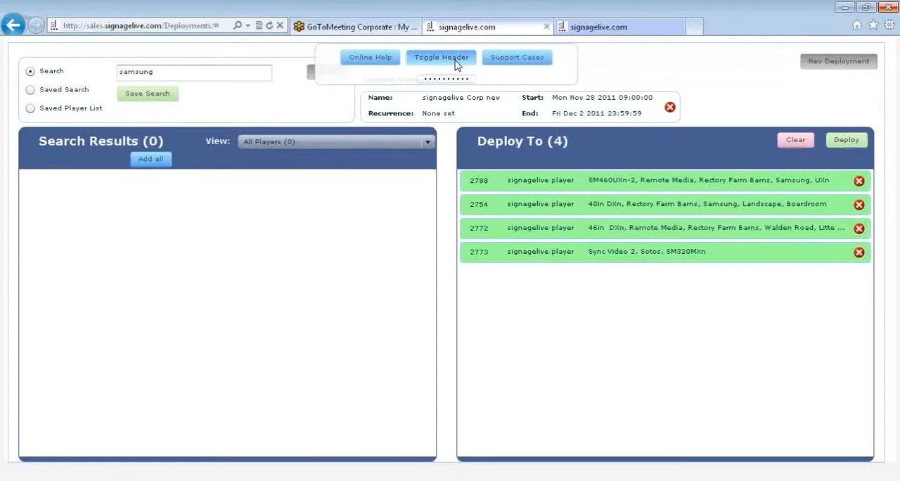
click(444, 58)
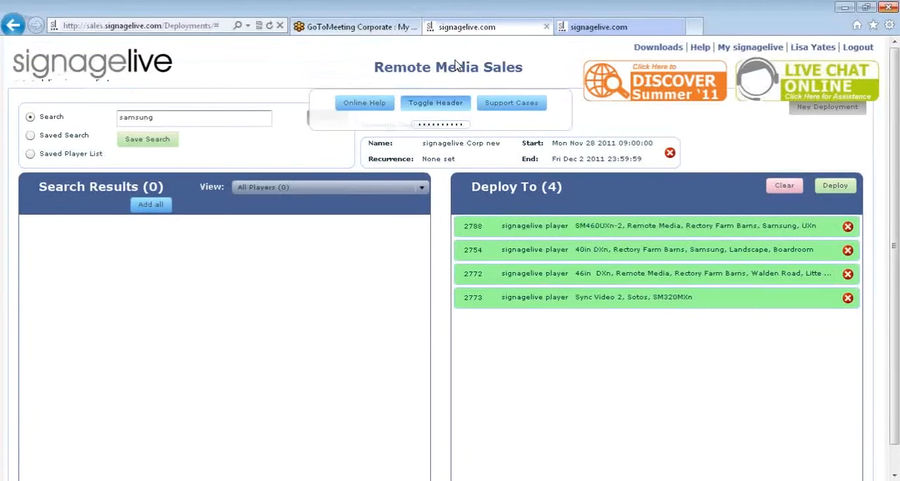
click(99, 123)
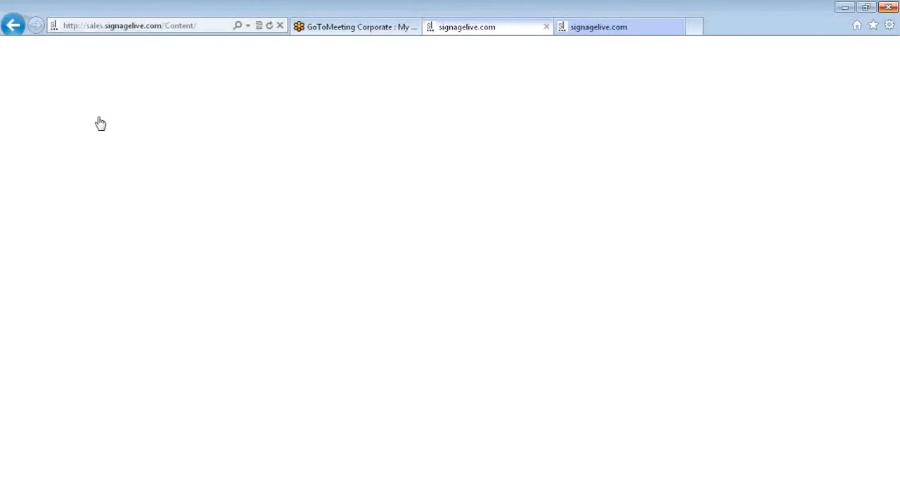